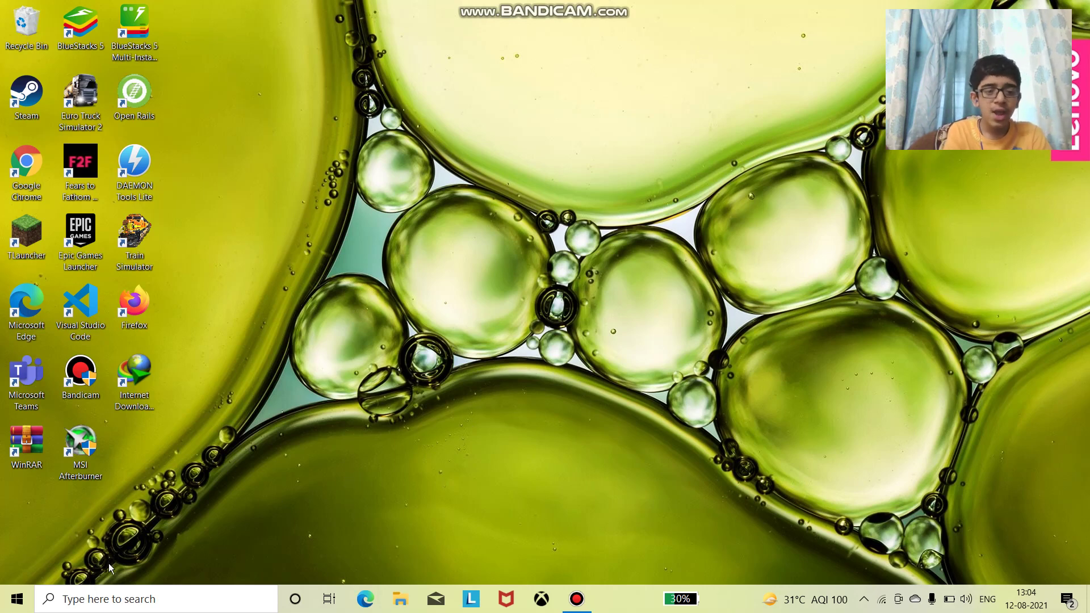
{"action": "left_click", "coordinate": [240, 592]}
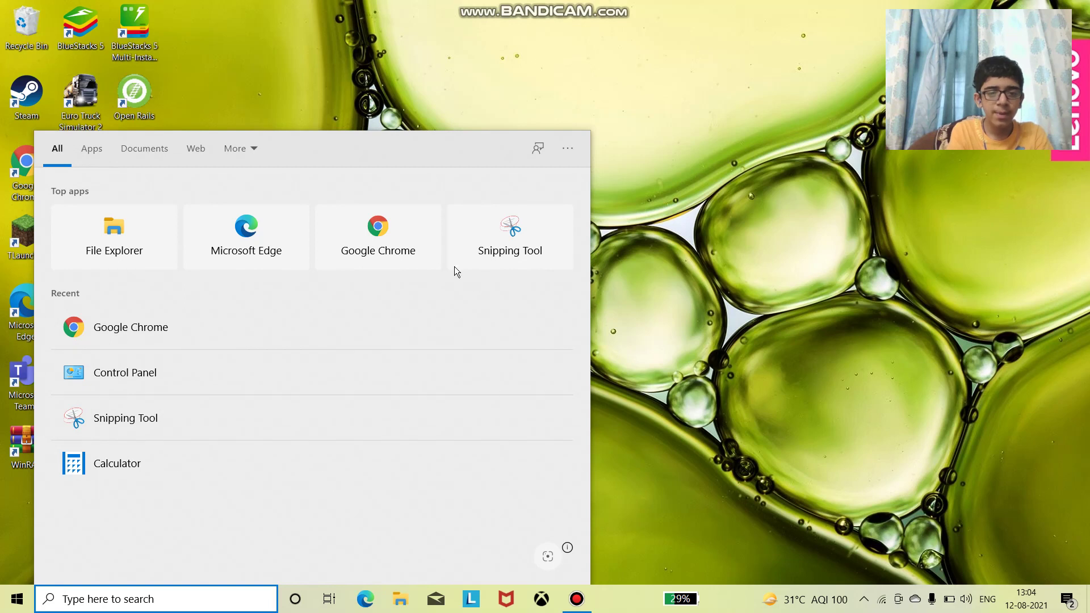
{"action": "right_click", "coordinate": [410, 249]}
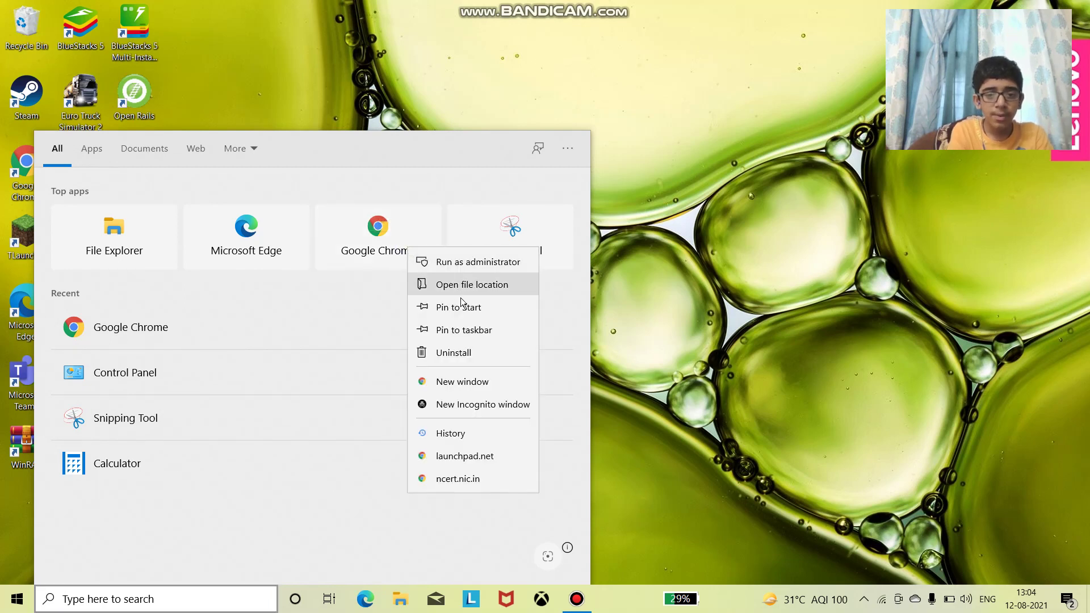
{"action": "left_click", "coordinate": [372, 228]}
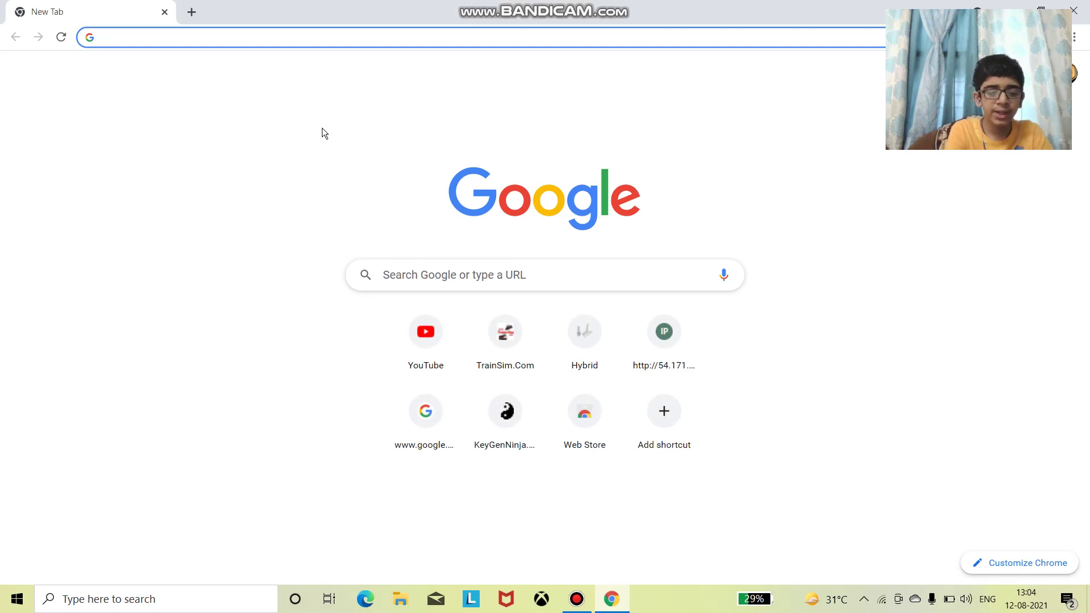
{"action": "type", "text": "http://www.rw-designer.com/cursor-library"}
{"action": "key", "text": "Return"}
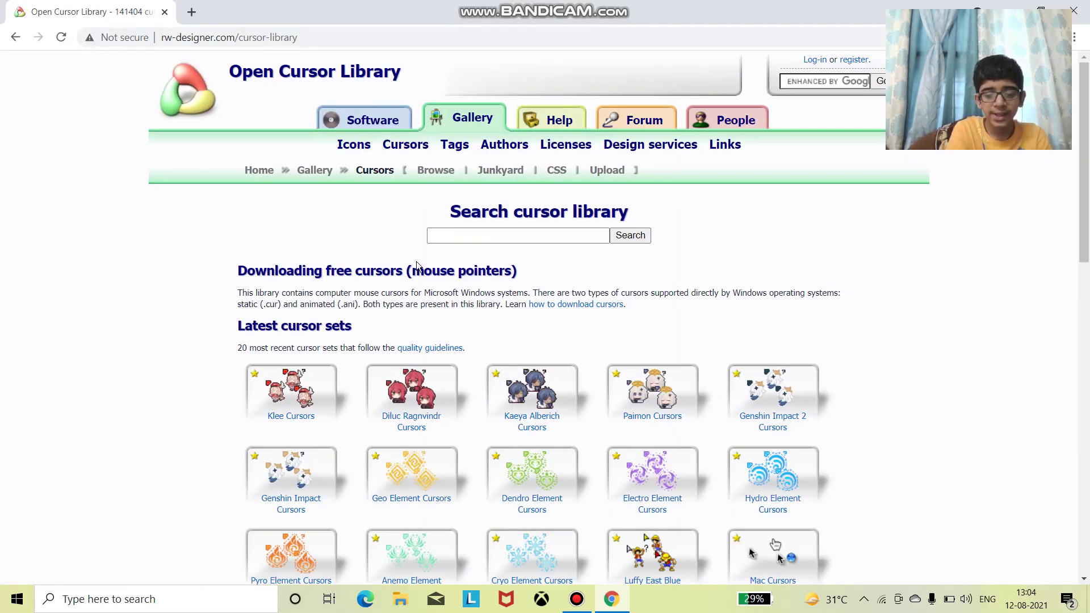
Look over the latest cursor sets and the download information on the Open Cursor Library page.
{"action": "scroll", "coordinate": [416, 263], "scroll_direction": "down", "scroll_amount": 2}
{"action": "scroll", "coordinate": [416, 265], "scroll_direction": "down", "scroll_amount": 1}
{"action": "scroll", "coordinate": [416, 266], "scroll_direction": "up", "scroll_amount": 1}
{"action": "scroll", "coordinate": [416, 266], "scroll_direction": "down", "scroll_amount": 1}
{"action": "scroll", "coordinate": [416, 265], "scroll_direction": "up", "scroll_amount": 1}
{"action": "scroll", "coordinate": [416, 266], "scroll_direction": "up", "scroll_amount": 2}
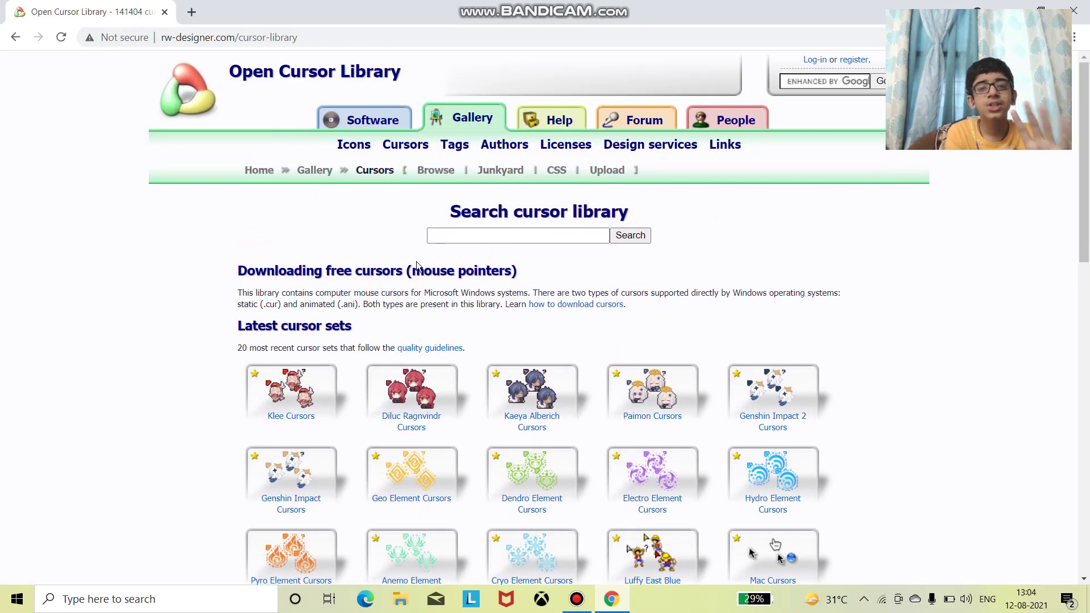
{"action": "scroll", "coordinate": [416, 266], "scroll_direction": "down", "scroll_amount": 9}
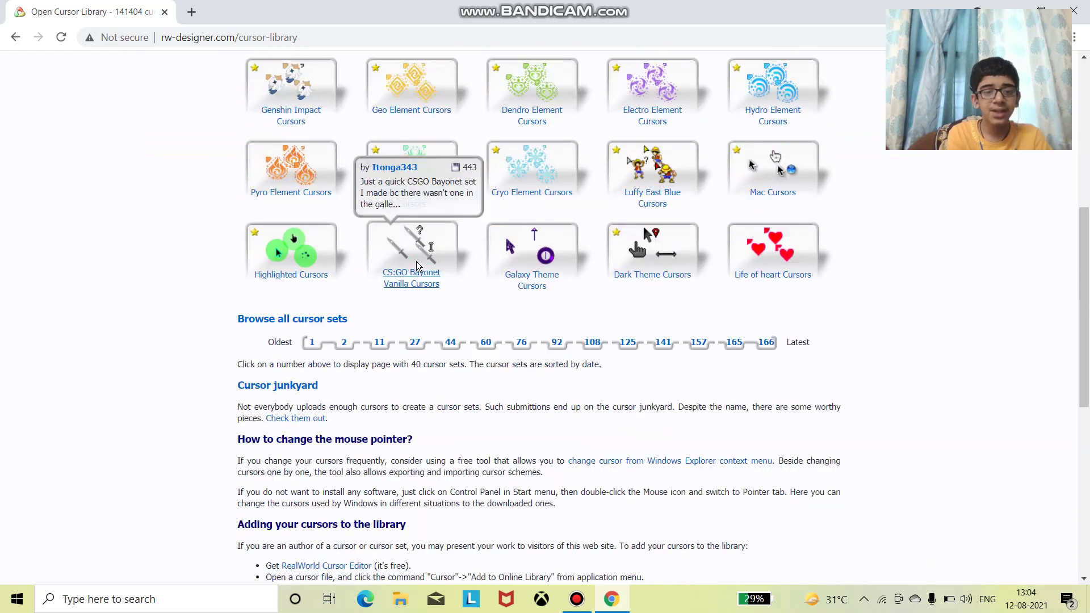
{"action": "scroll", "coordinate": [419, 267], "scroll_direction": "up", "scroll_amount": 10}
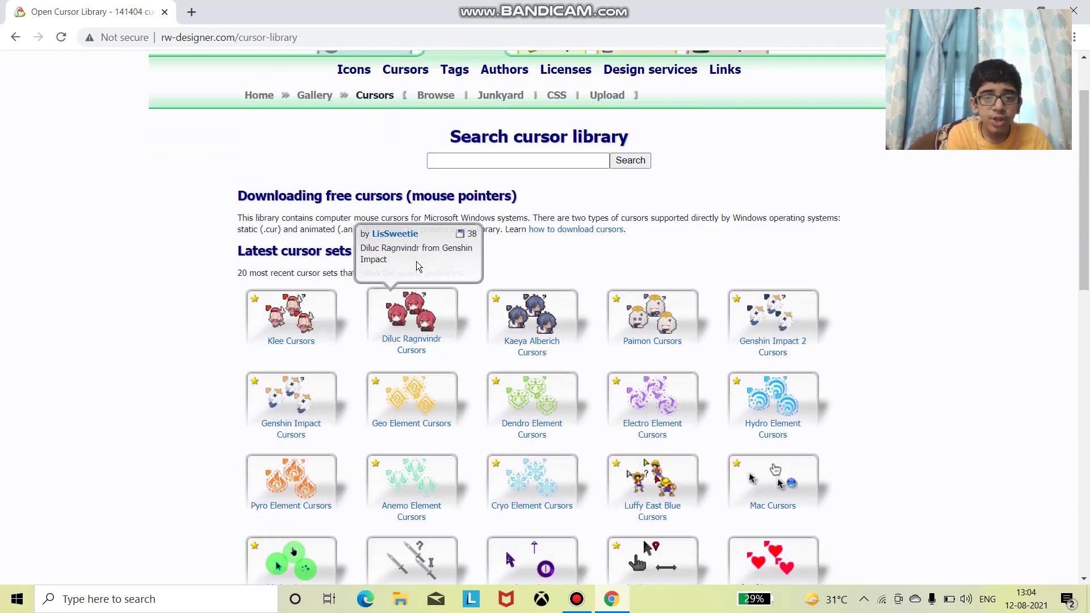
Search the cursor library for "Gaming cursor".
{"action": "left_click", "coordinate": [580, 237]}
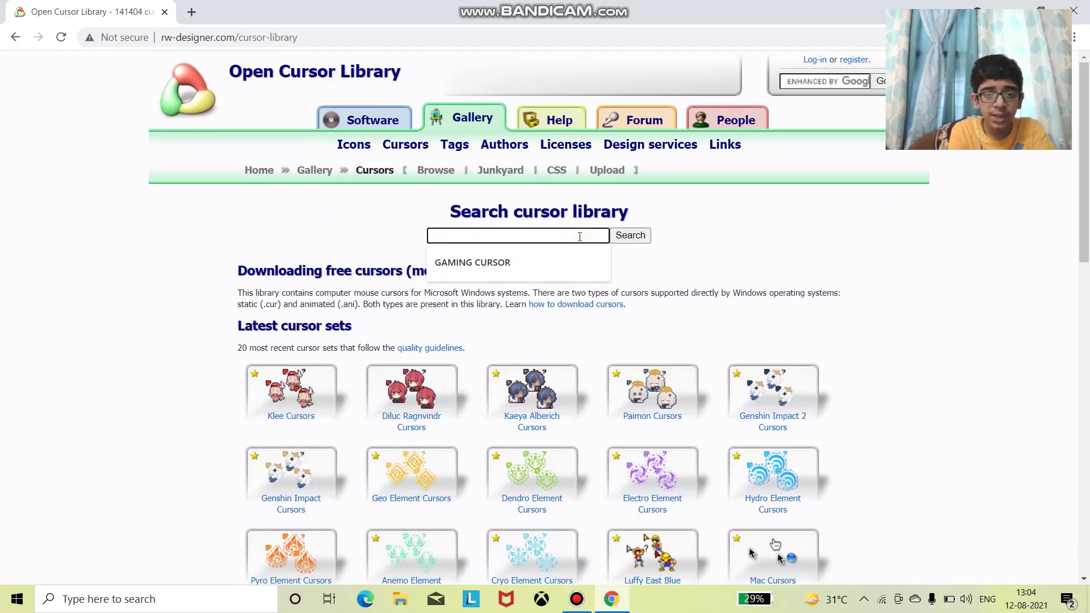
{"action": "type", "text": "G"}
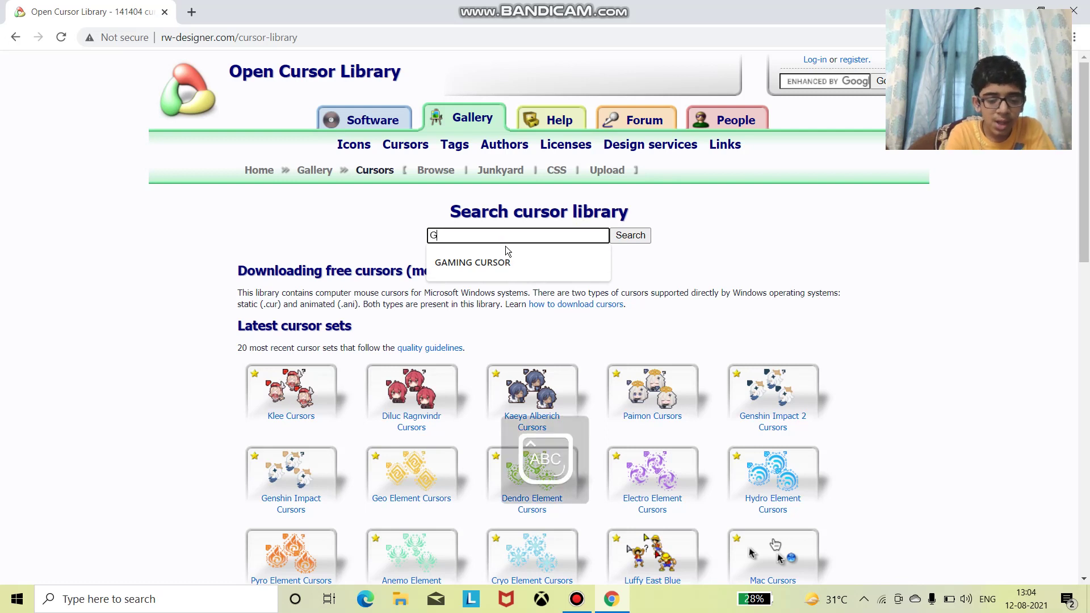
{"action": "type", "text": "aming cursor"}
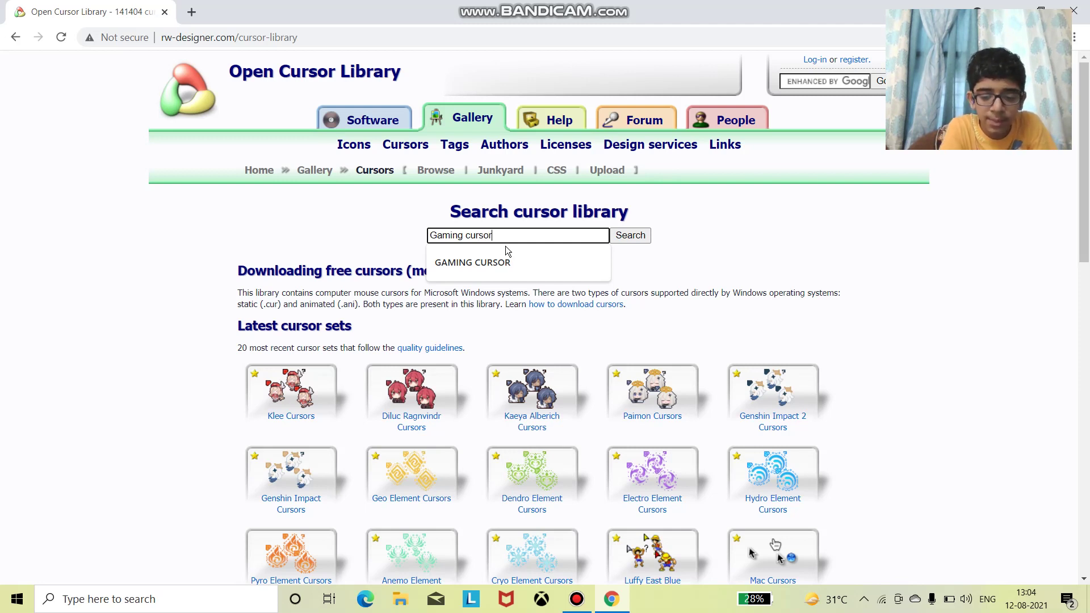
{"action": "key", "text": "Return"}
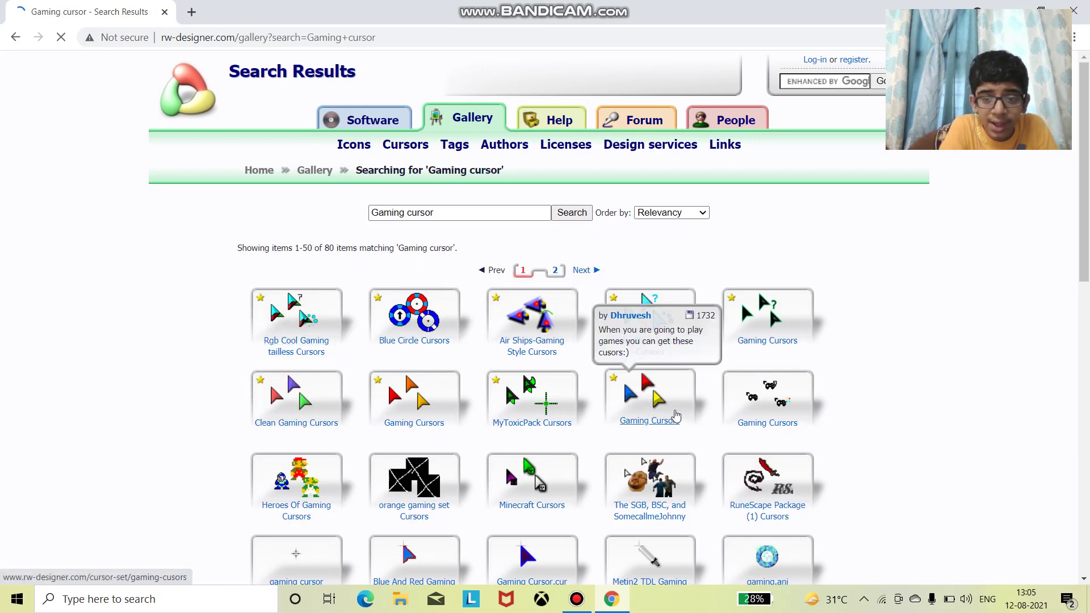
Look through both pages of the gaming cursor search results and return to the first page.
{"action": "scroll", "coordinate": [675, 417], "scroll_direction": "down", "scroll_amount": 3}
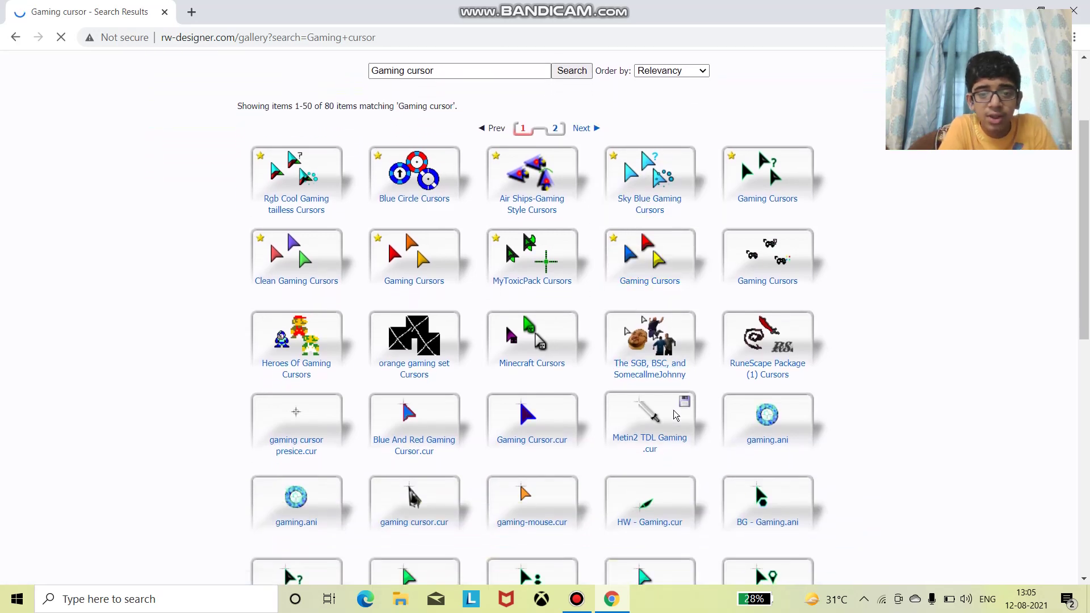
{"action": "scroll", "coordinate": [675, 417], "scroll_direction": "down", "scroll_amount": 1}
{"action": "scroll", "coordinate": [675, 416], "scroll_direction": "down", "scroll_amount": 2}
{"action": "scroll", "coordinate": [675, 416], "scroll_direction": "down", "scroll_amount": 4}
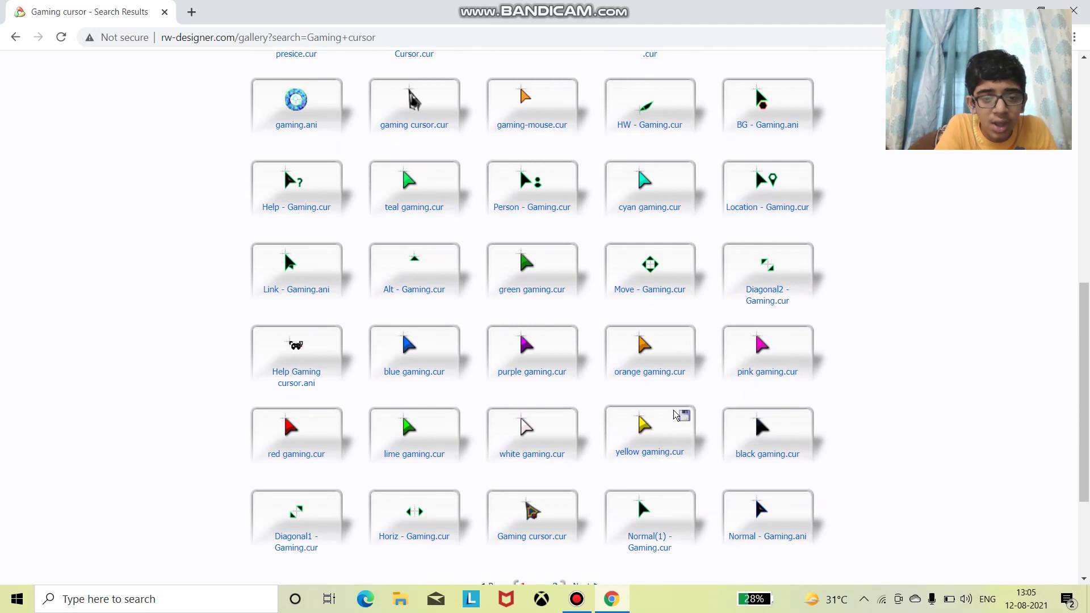
{"action": "scroll", "coordinate": [675, 416], "scroll_direction": "down", "scroll_amount": 2}
{"action": "scroll", "coordinate": [634, 444], "scroll_direction": "down", "scroll_amount": 1}
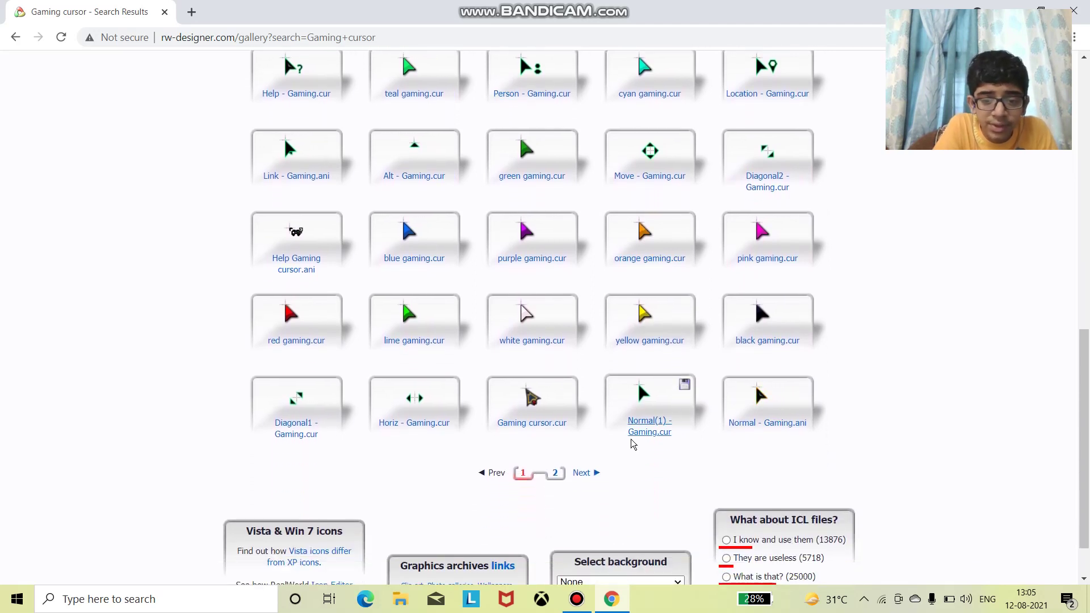
{"action": "left_click", "coordinate": [583, 473]}
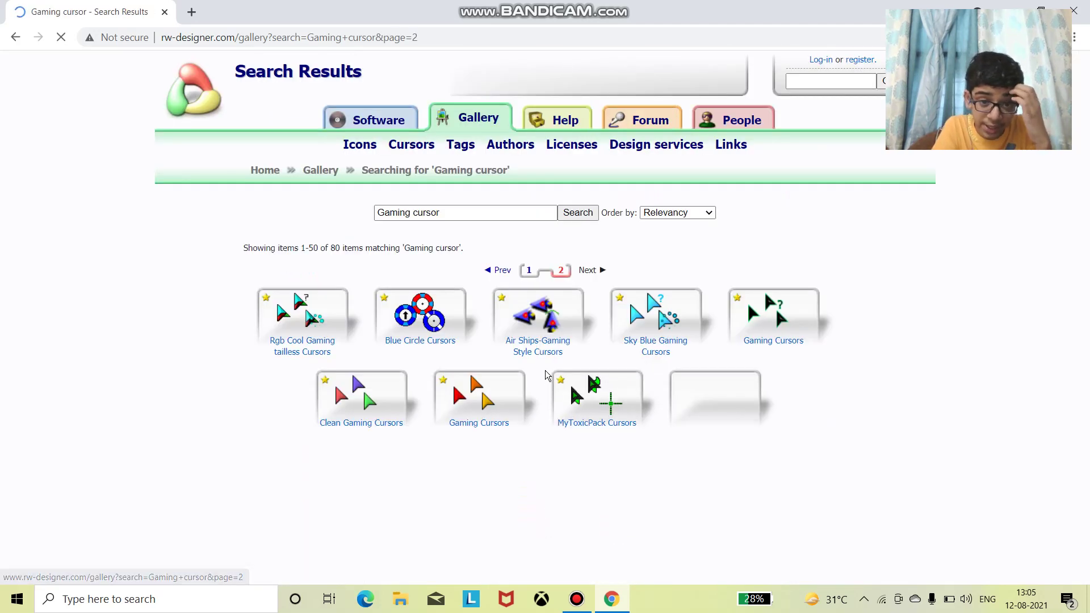
{"action": "scroll", "coordinate": [545, 375], "scroll_direction": "down", "scroll_amount": 2}
{"action": "scroll", "coordinate": [544, 375], "scroll_direction": "down", "scroll_amount": 3}
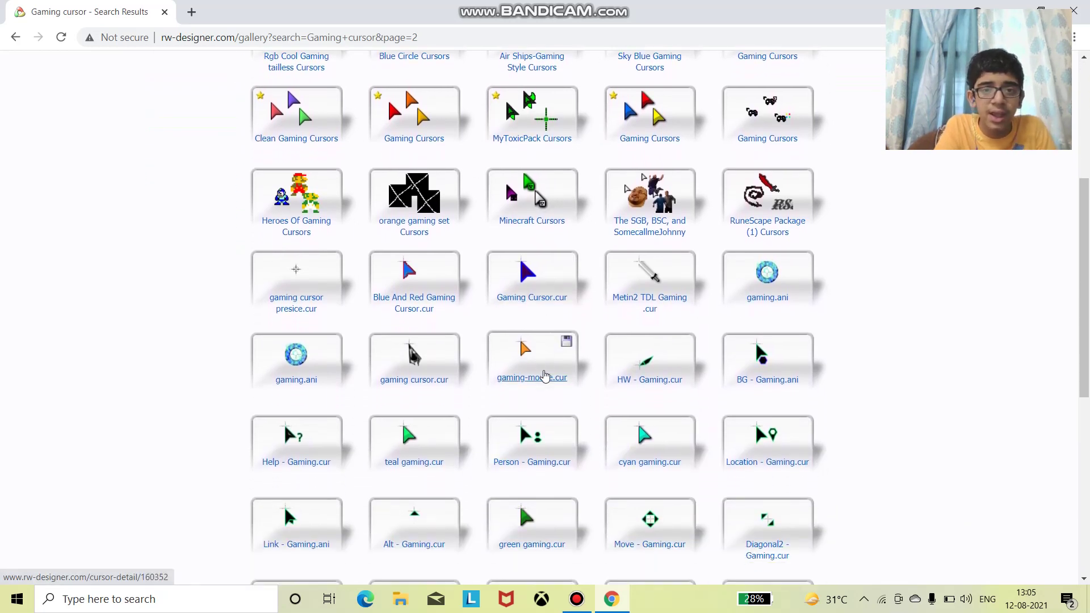
{"action": "scroll", "coordinate": [544, 374], "scroll_direction": "down", "scroll_amount": 3}
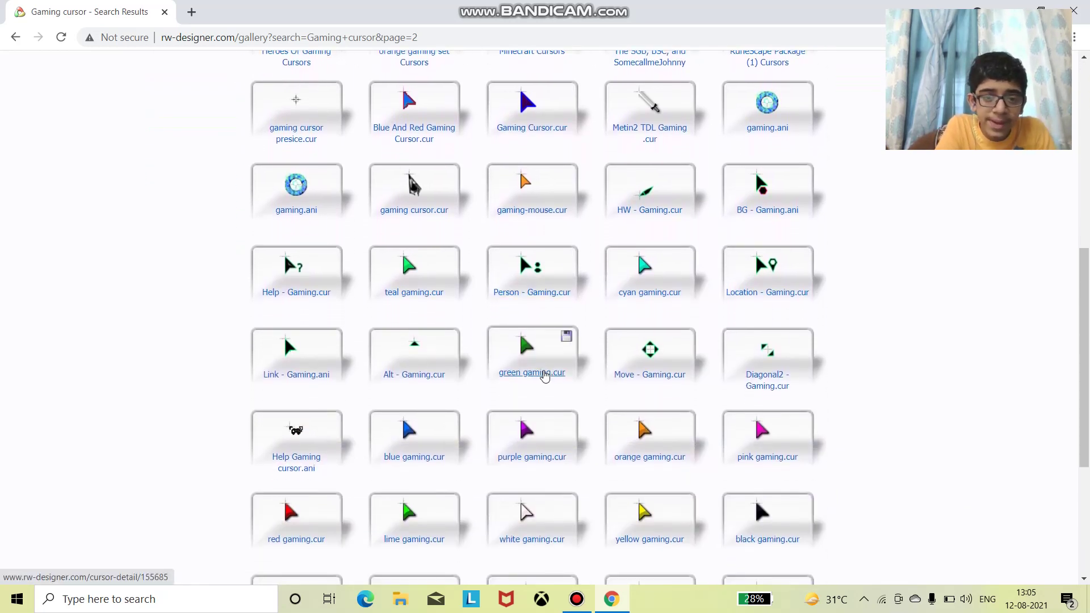
{"action": "scroll", "coordinate": [544, 376], "scroll_direction": "down", "scroll_amount": 1}
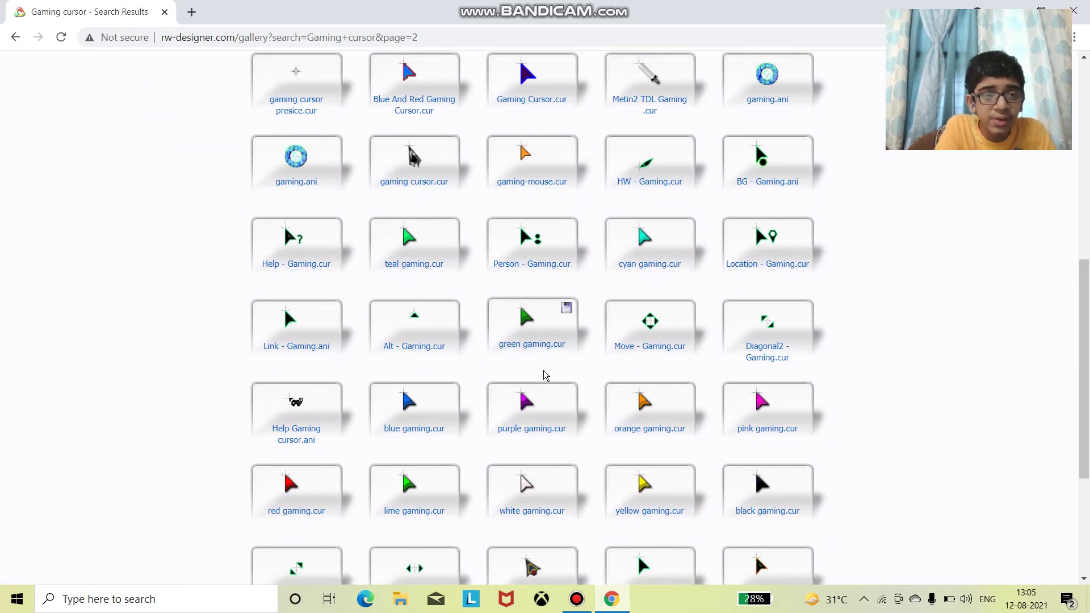
{"action": "scroll", "coordinate": [544, 374], "scroll_direction": "down", "scroll_amount": 3}
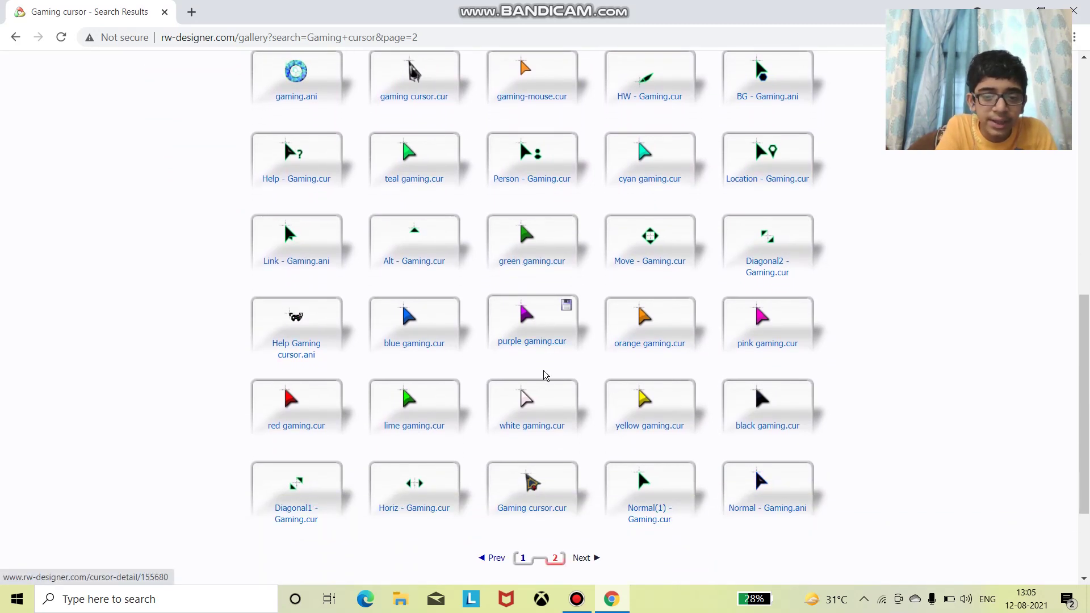
{"action": "scroll", "coordinate": [544, 375], "scroll_direction": "down", "scroll_amount": 2}
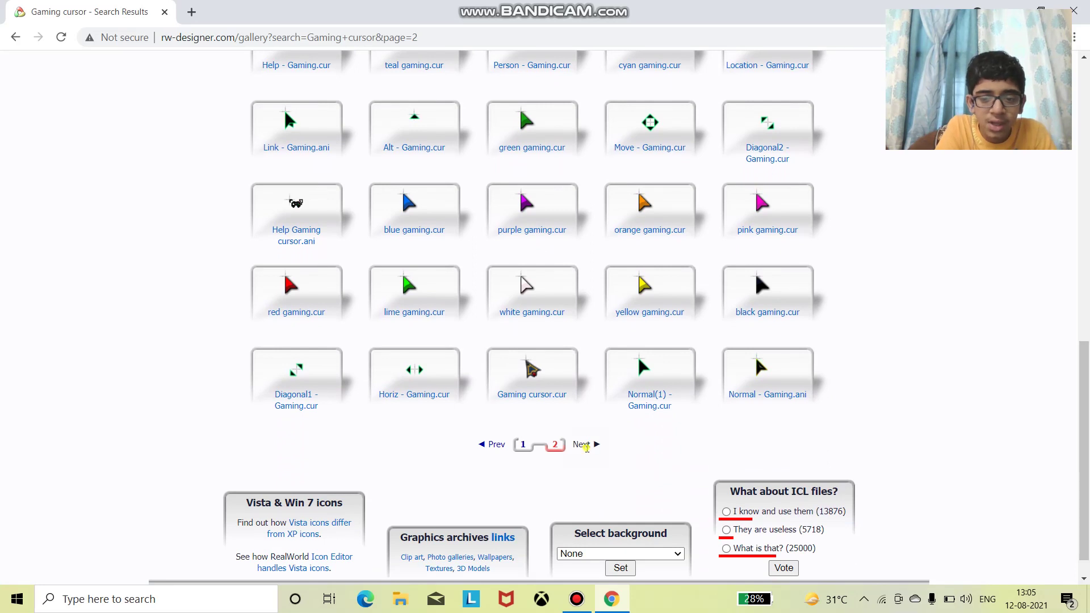
{"action": "left_click", "coordinate": [522, 446]}
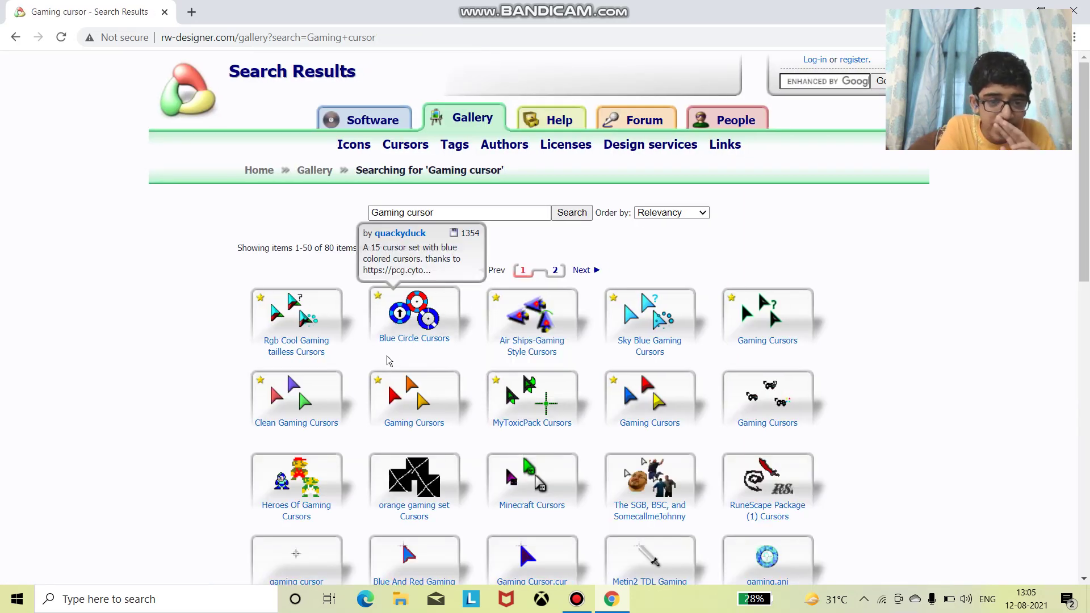
Open the Rgb Cool Gaming tailless cursor set and request its download.
{"action": "mouse_move", "coordinate": [335, 289]}
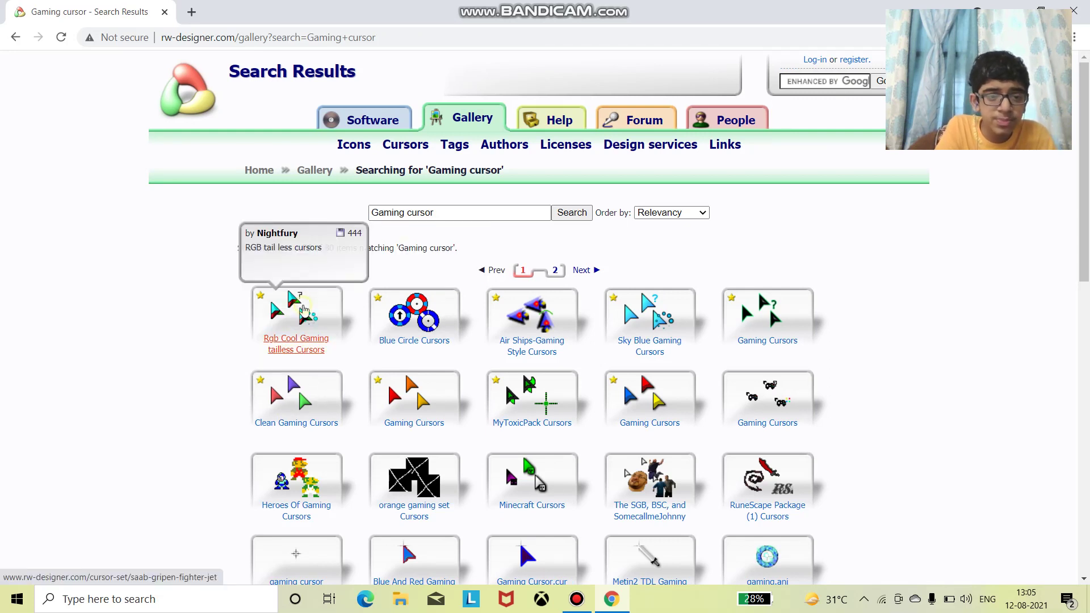
{"action": "left_click", "coordinate": [304, 310]}
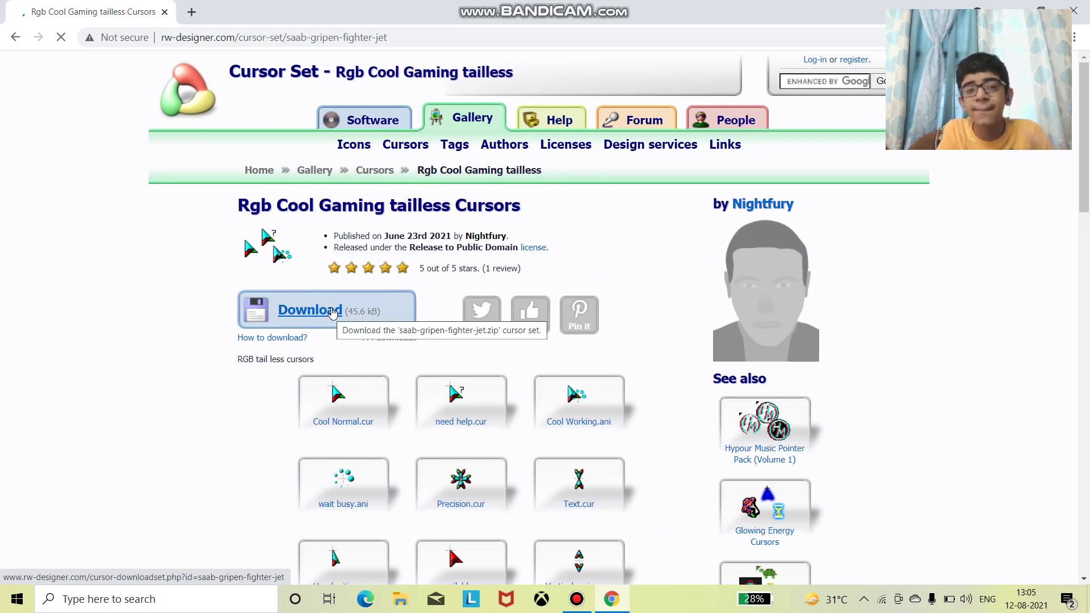
{"action": "left_click", "coordinate": [332, 312]}
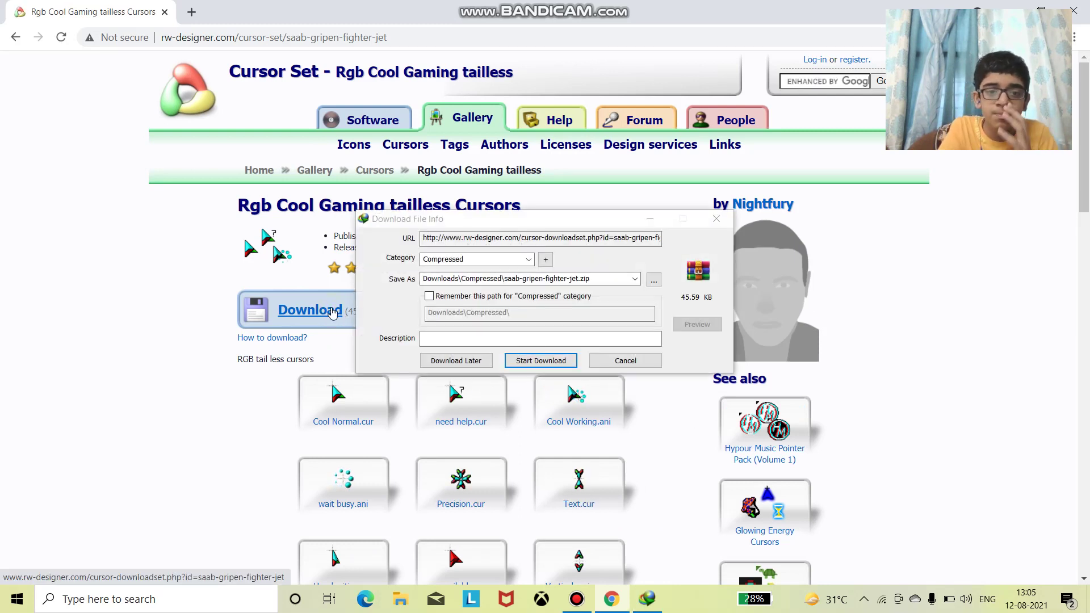
Download saab-gripen-fighter-jet.zip under the General category into the Downloads folder and dismiss the completion dialog.
{"action": "left_click", "coordinate": [485, 259]}
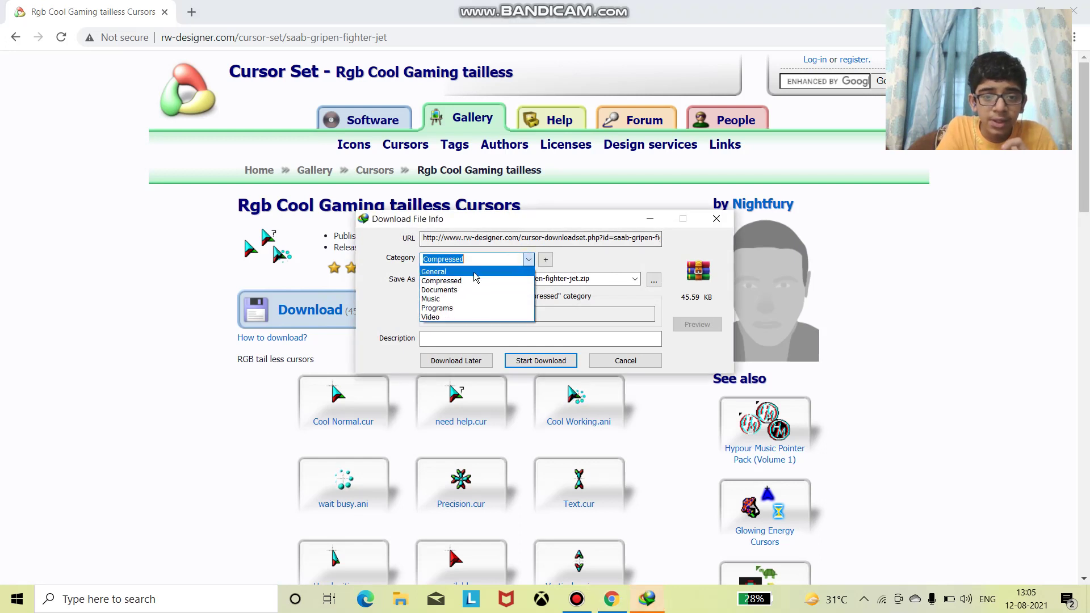
{"action": "left_click", "coordinate": [485, 273]}
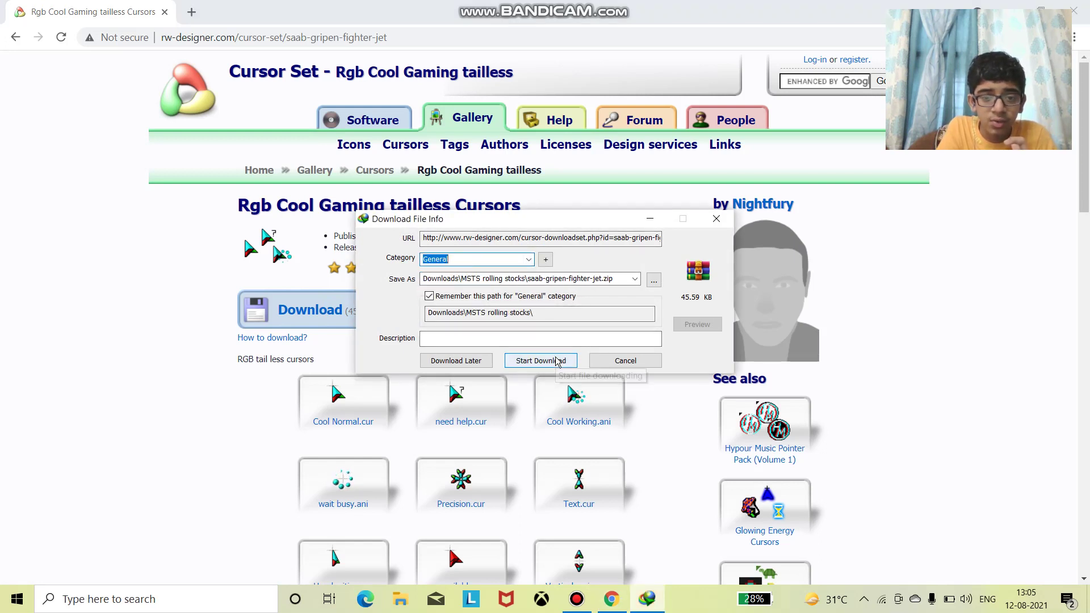
{"action": "left_click", "coordinate": [656, 280]}
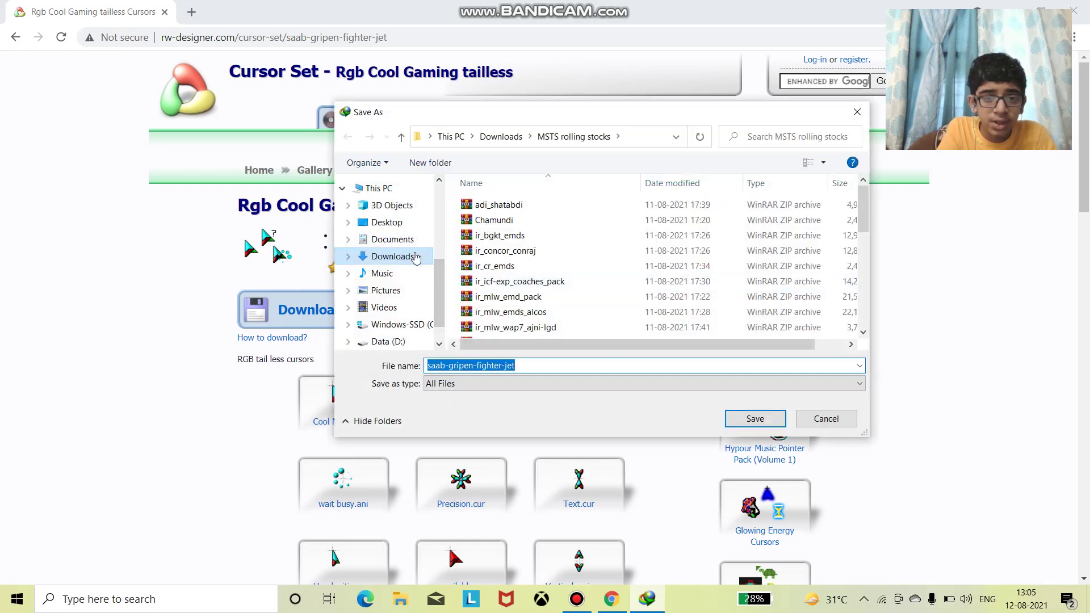
{"action": "left_click", "coordinate": [415, 257]}
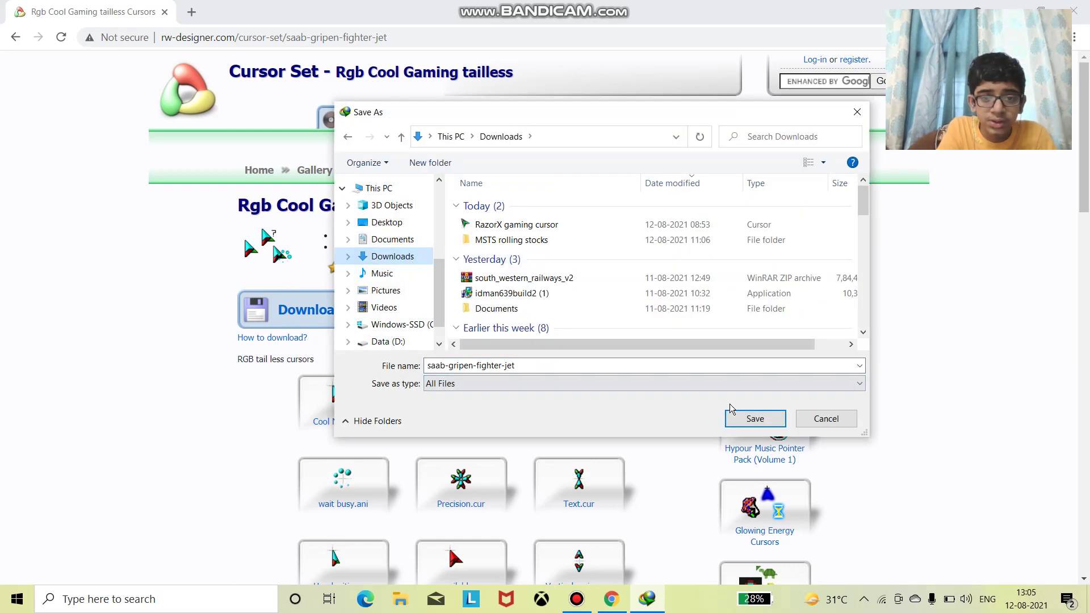
{"action": "left_click", "coordinate": [754, 419]}
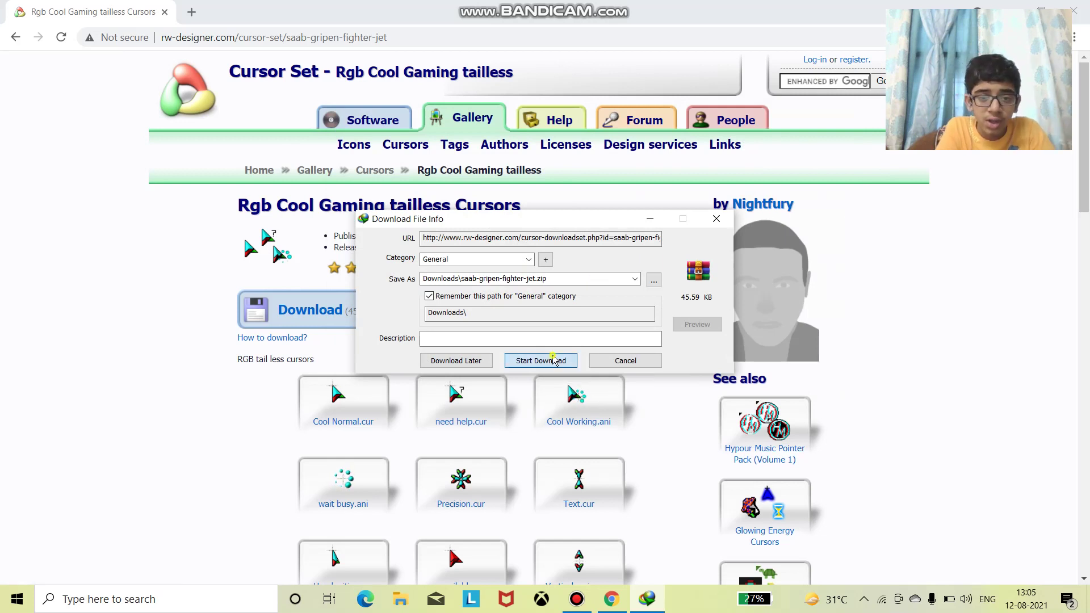
{"action": "left_click", "coordinate": [554, 360]}
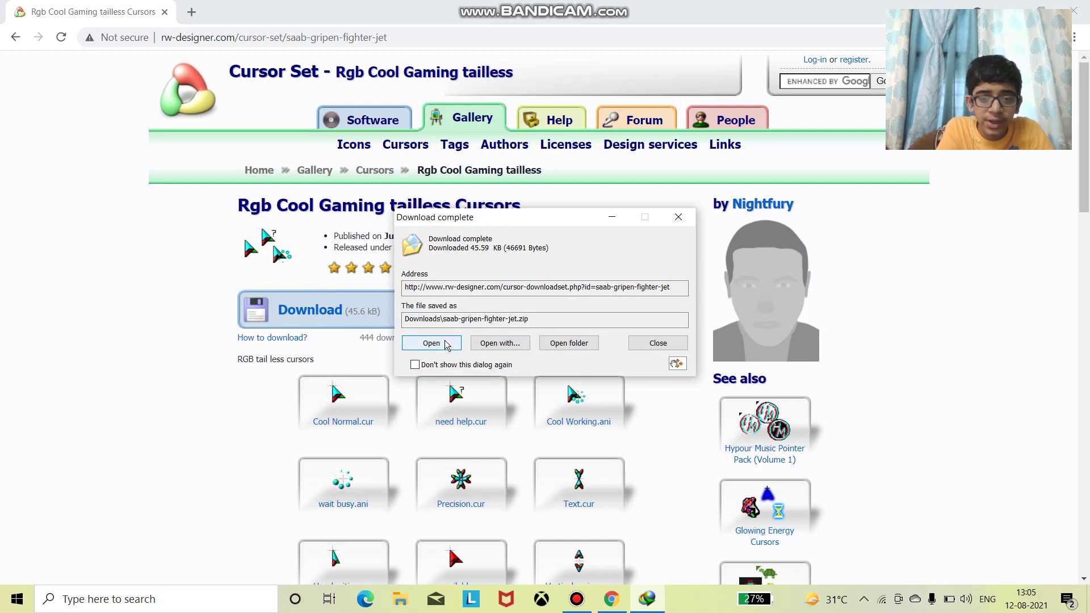
{"action": "left_click", "coordinate": [686, 220]}
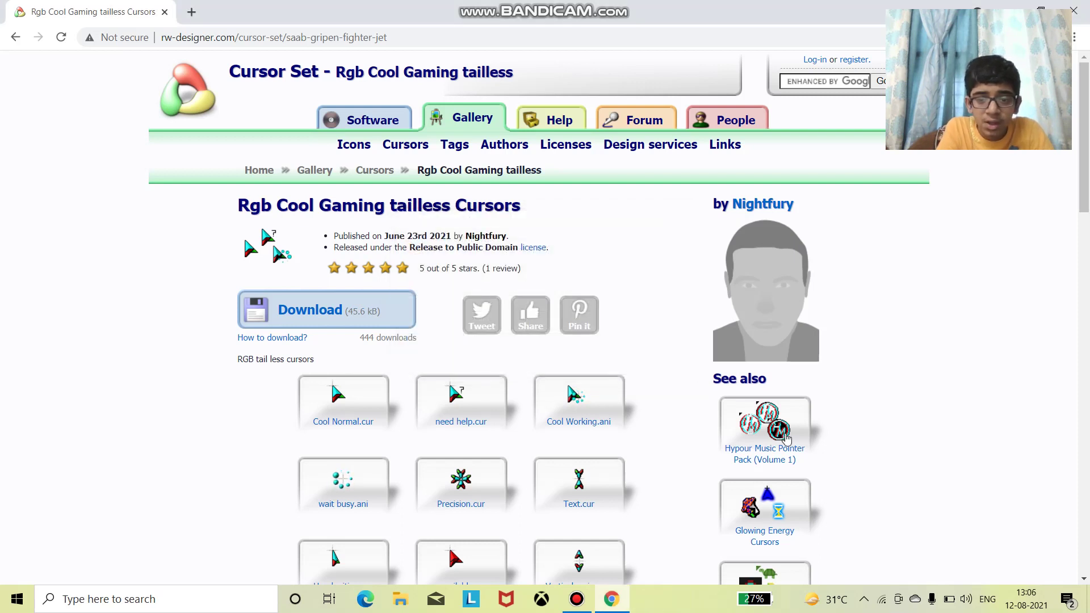
Close the browser and open Control Panel by searching Windows for "control panel".
{"action": "mouse_move", "coordinate": [724, 463]}
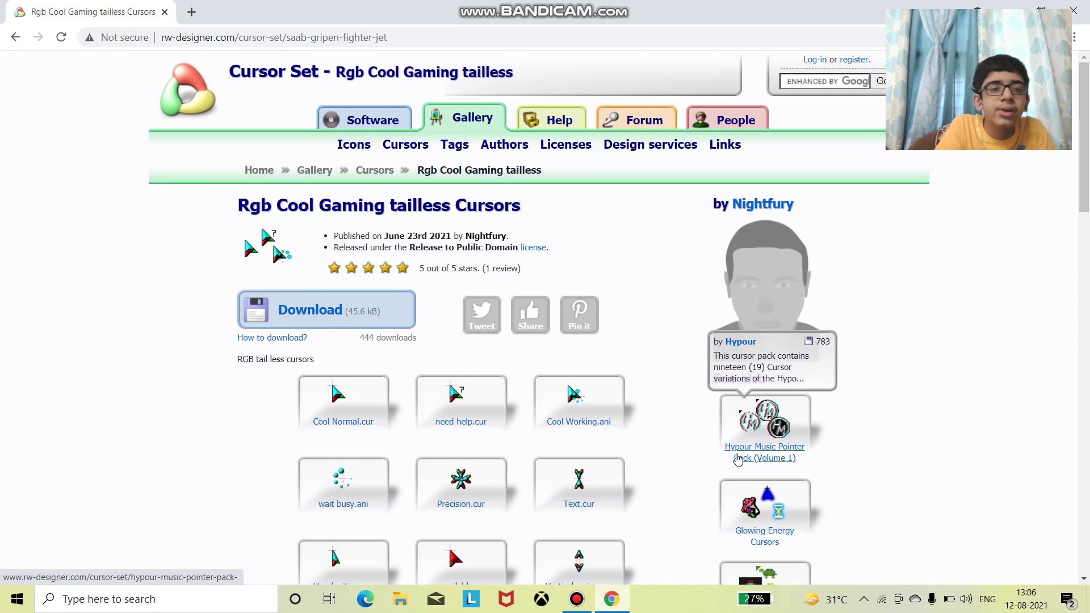
{"action": "left_click", "coordinate": [1087, 6]}
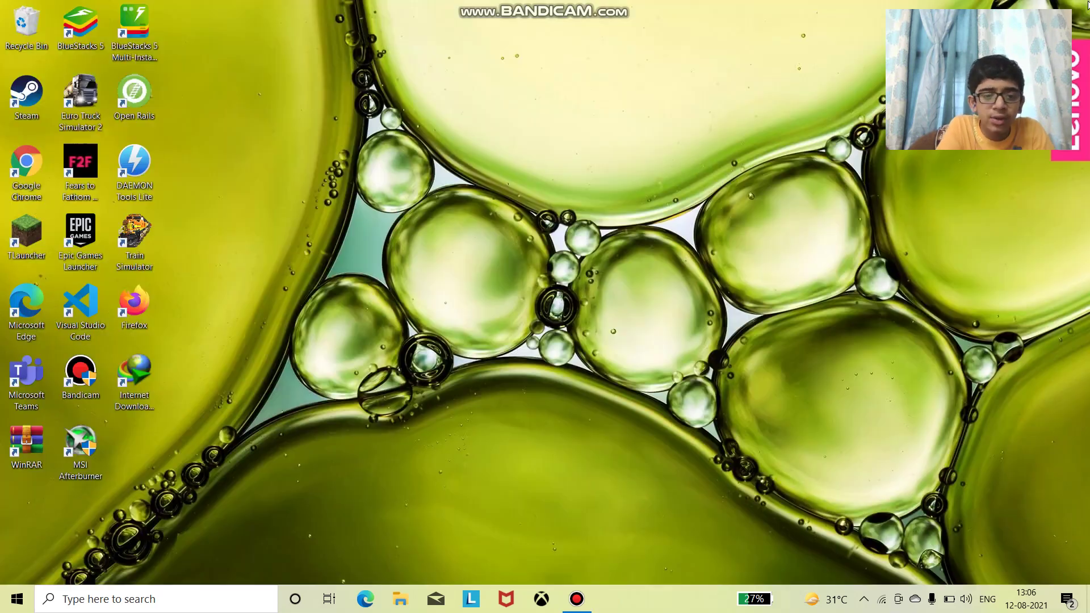
{"action": "left_click", "coordinate": [232, 601]}
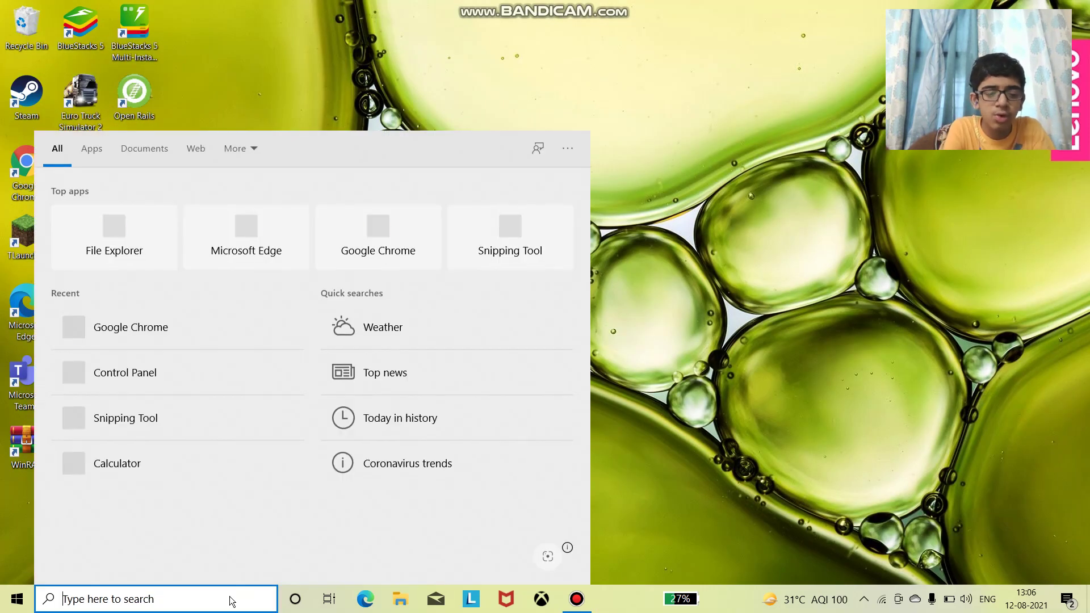
{"action": "type", "text": "control panel"}
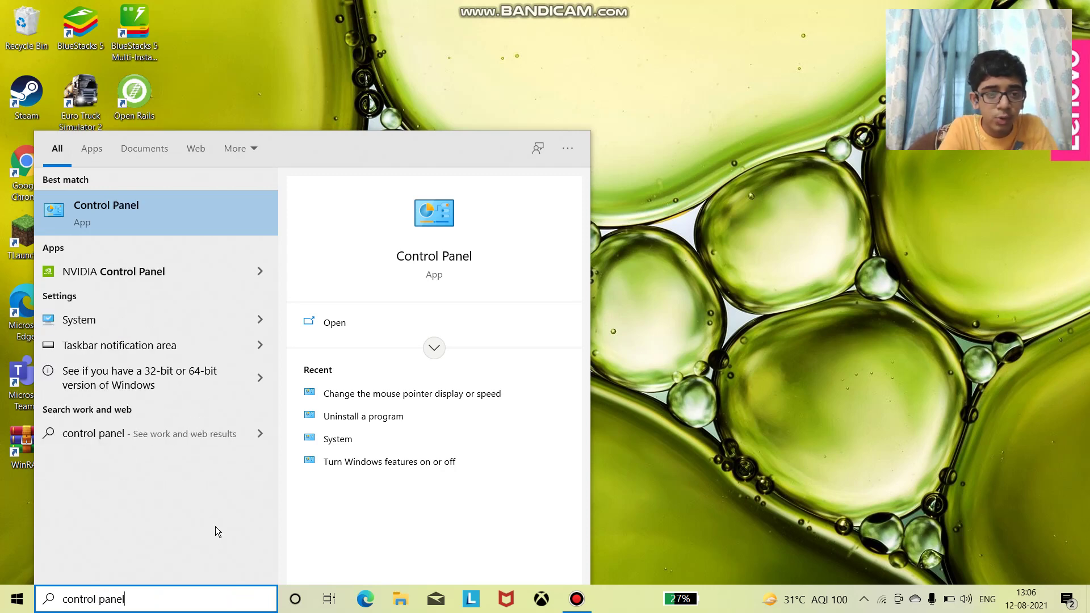
{"action": "left_click", "coordinate": [359, 326]}
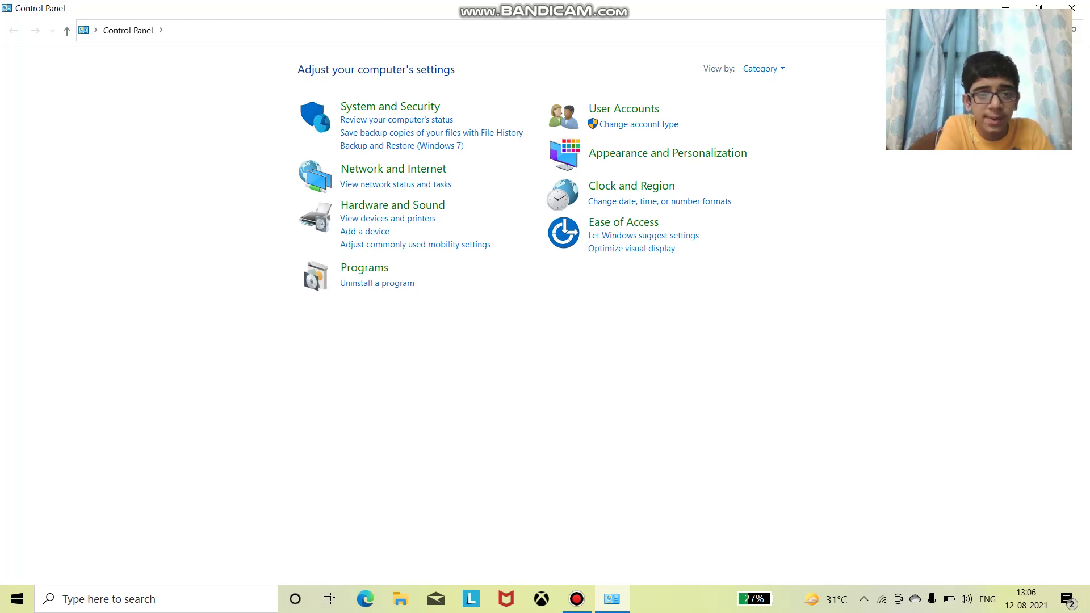
Look up the device specifications in the properties of This PC and close the About page.
{"action": "left_click", "coordinate": [1005, 8]}
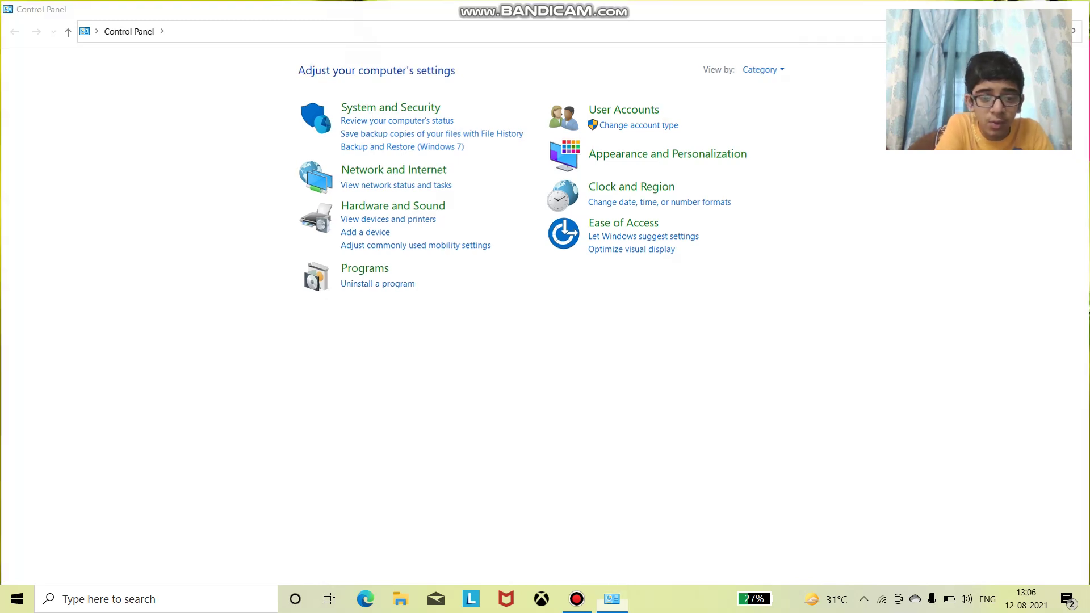
{"action": "left_click", "coordinate": [232, 606]}
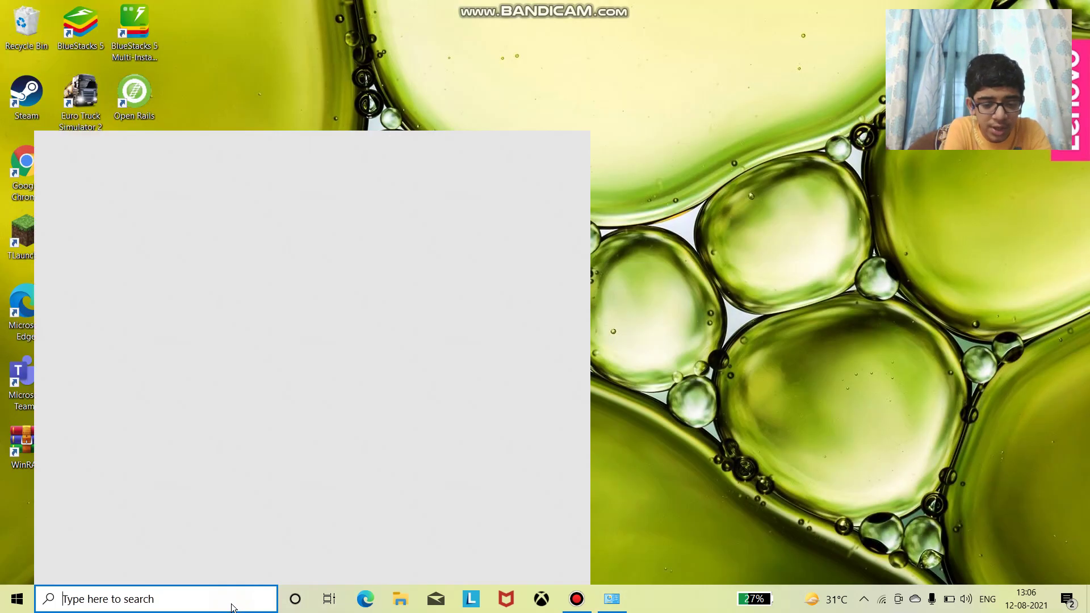
{"action": "type", "text": "this"}
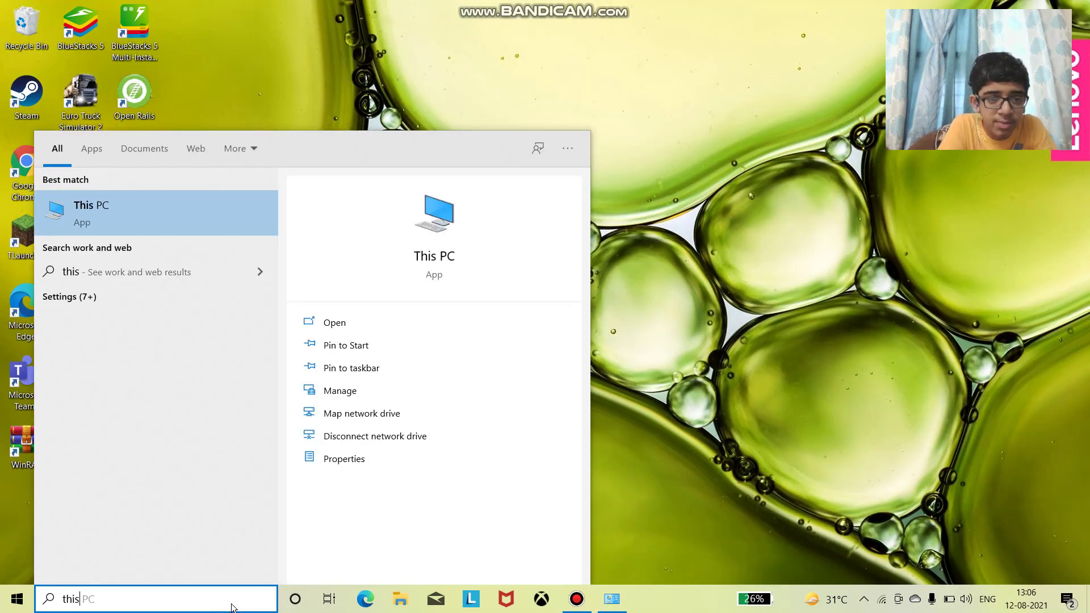
{"action": "left_click", "coordinate": [406, 465]}
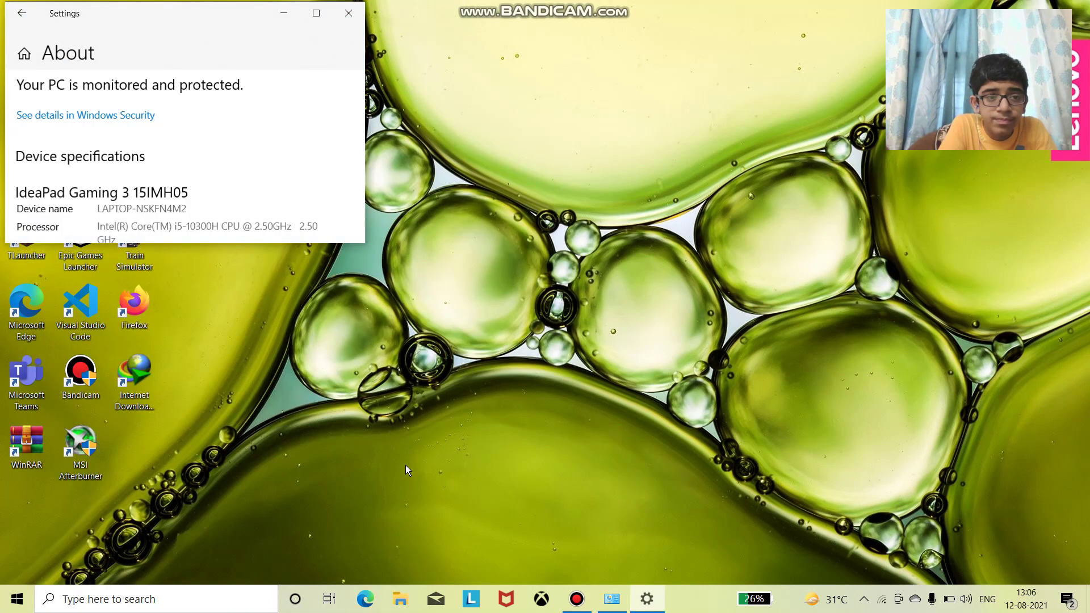
{"action": "left_click", "coordinate": [319, 8]}
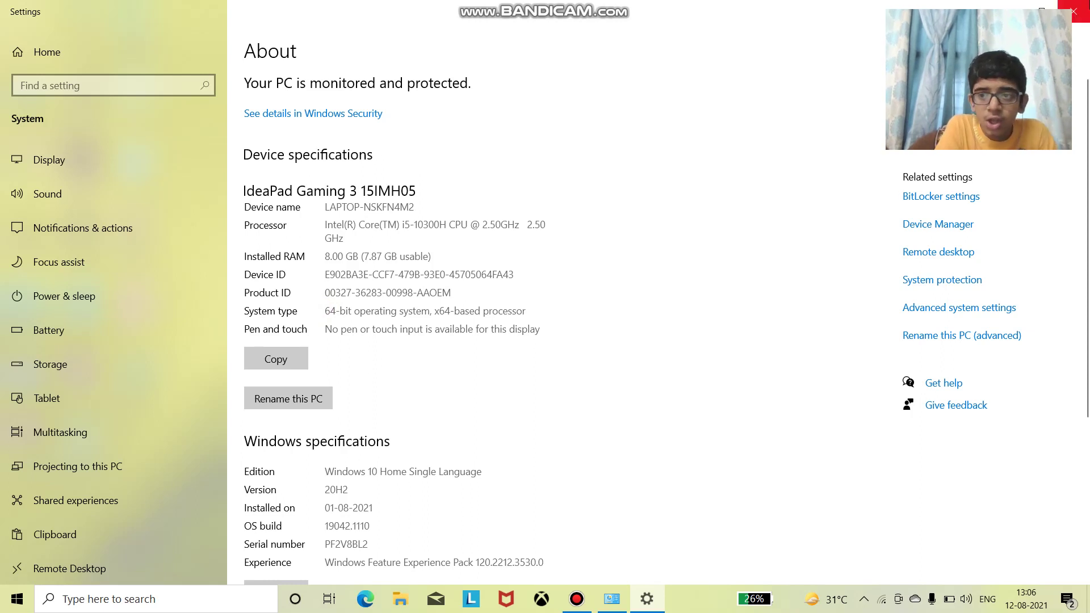
{"action": "left_click", "coordinate": [1073, 11]}
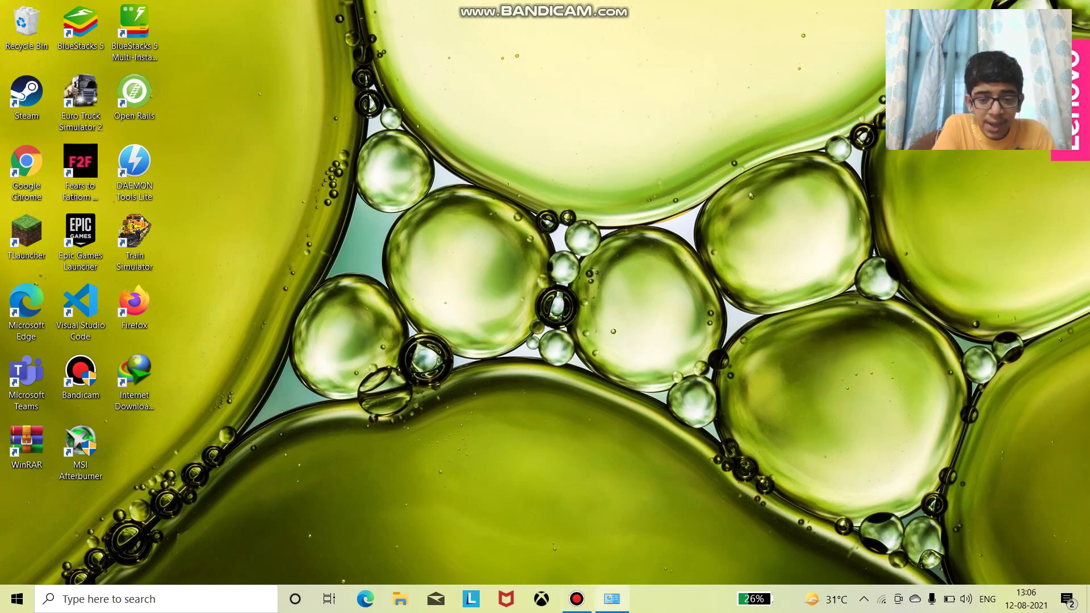
Return to Control Panel, search for "mouse", and bring up the pointer scheme settings in Mouse Properties.
{"action": "left_click", "coordinate": [623, 610]}
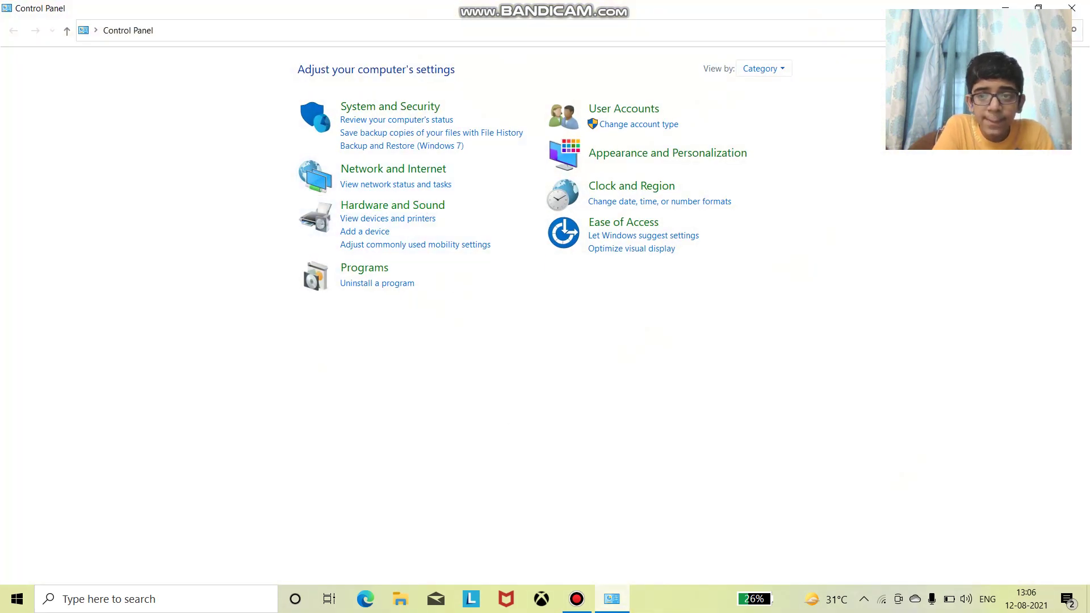
{"action": "type", "text": "mouse"}
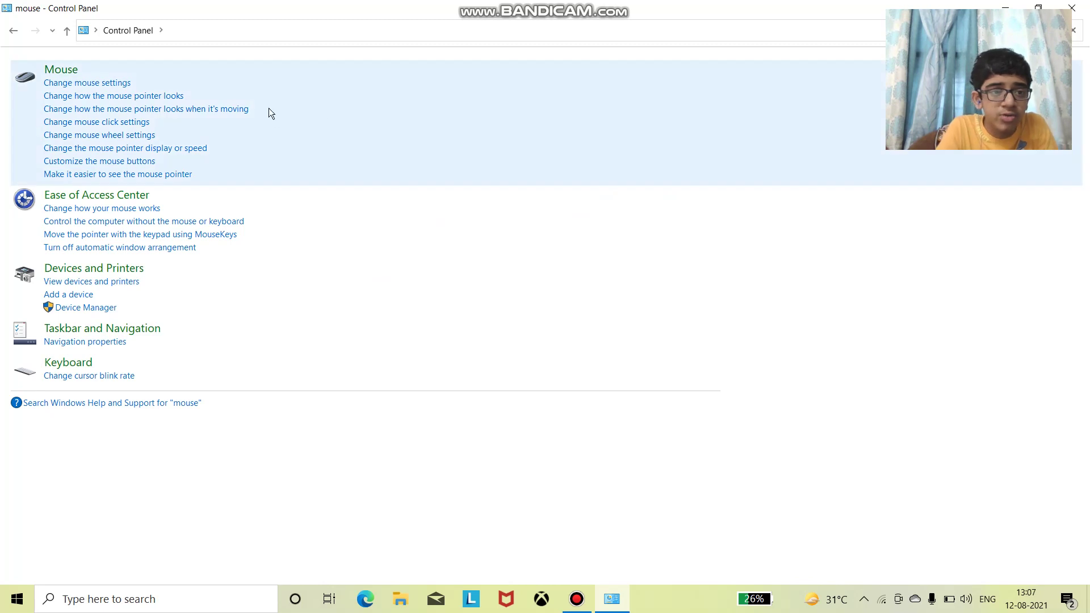
{"action": "left_click", "coordinate": [134, 148]}
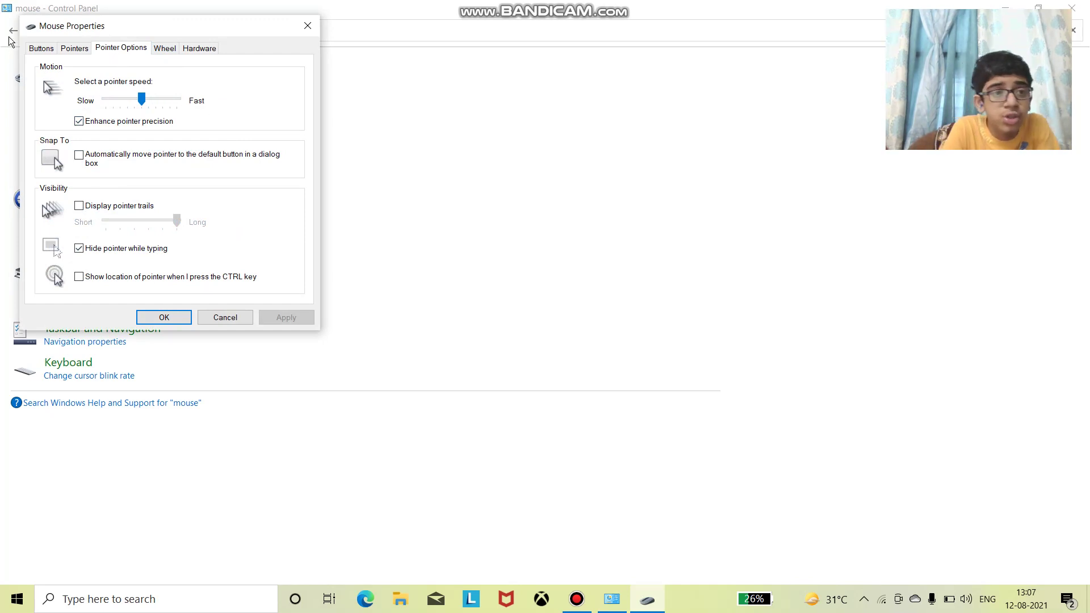
{"action": "left_click", "coordinate": [79, 48]}
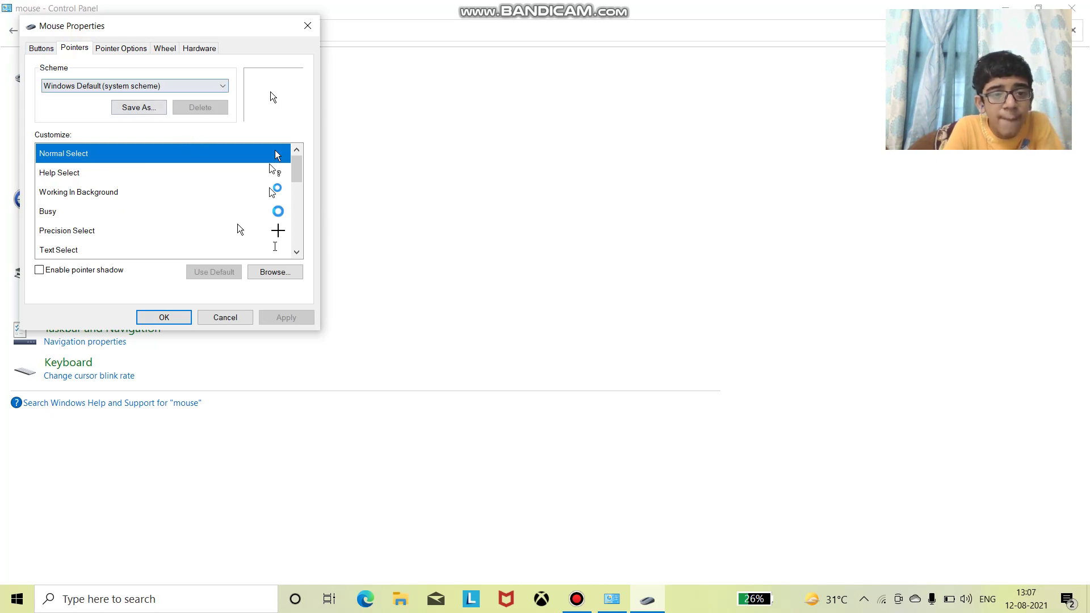
Assign the RazorX gaming cursor from the Downloads folder to Normal Select, apply it, and close Mouse Properties.
{"action": "left_click", "coordinate": [291, 272]}
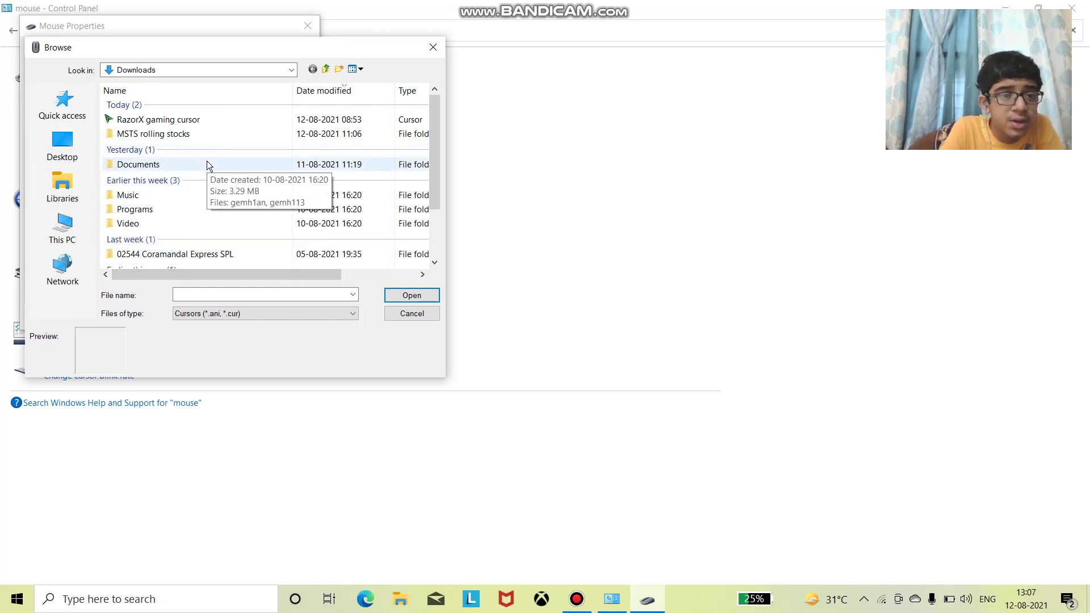
{"action": "left_click", "coordinate": [80, 226]}
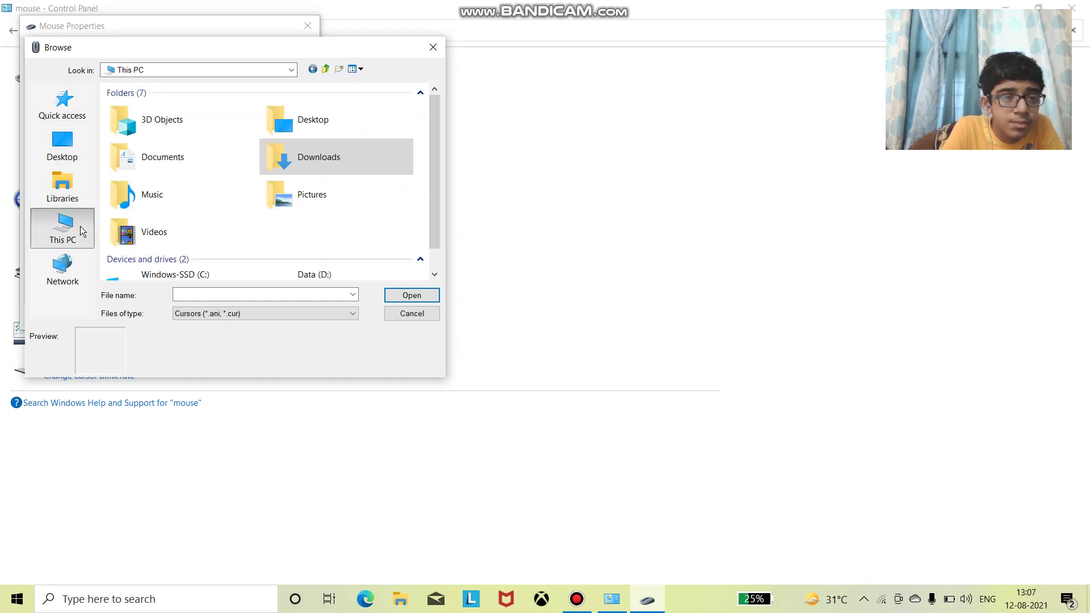
{"action": "double_click", "coordinate": [374, 155]}
{"action": "left_click", "coordinate": [244, 117]}
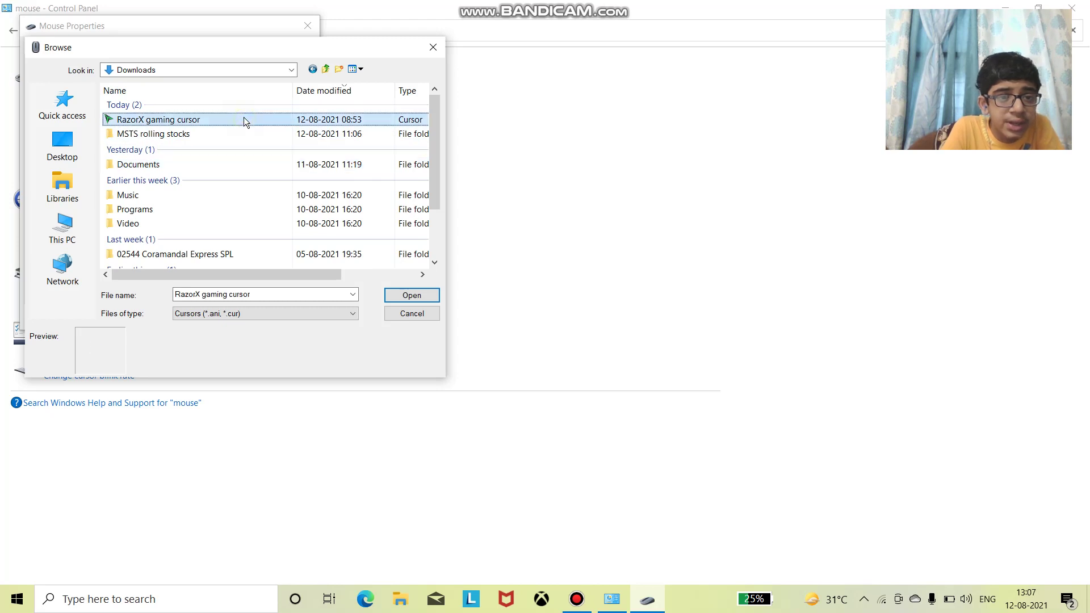
{"action": "left_click", "coordinate": [406, 293]}
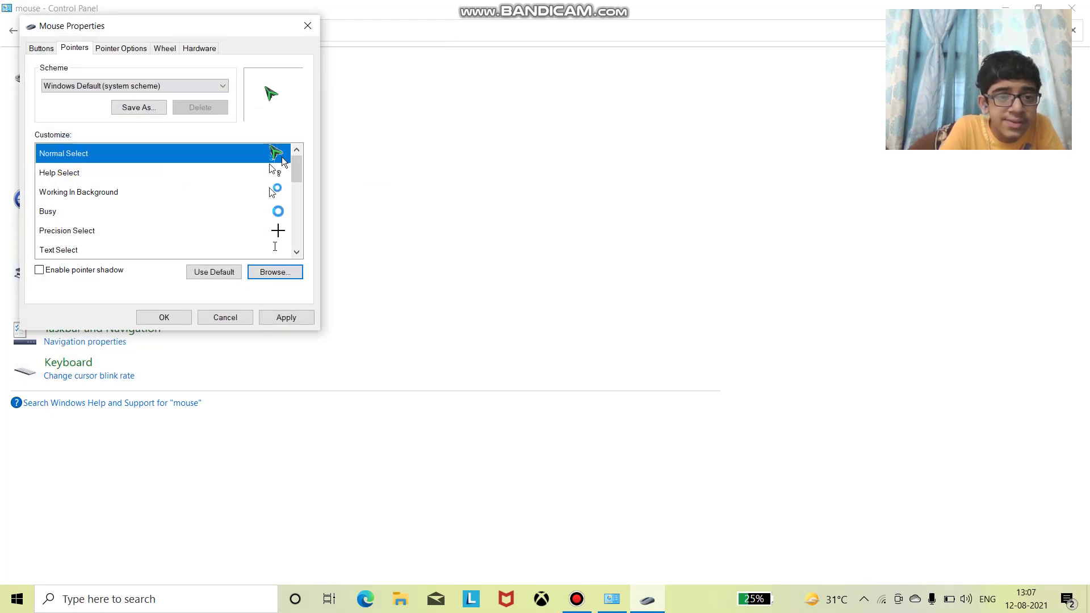
{"action": "left_click", "coordinate": [289, 318]}
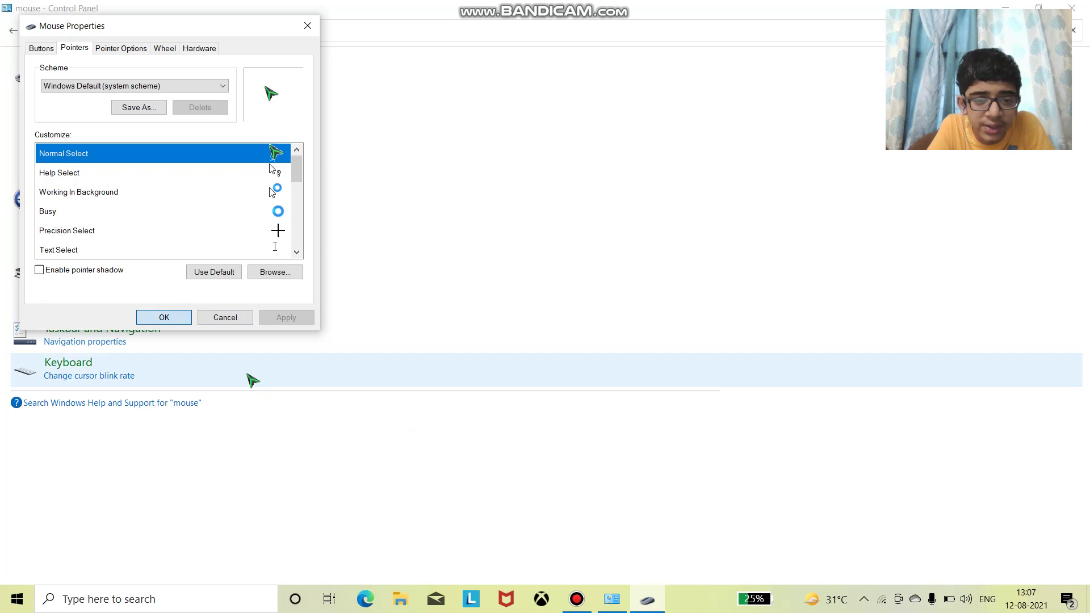
{"action": "key", "text": "Return"}
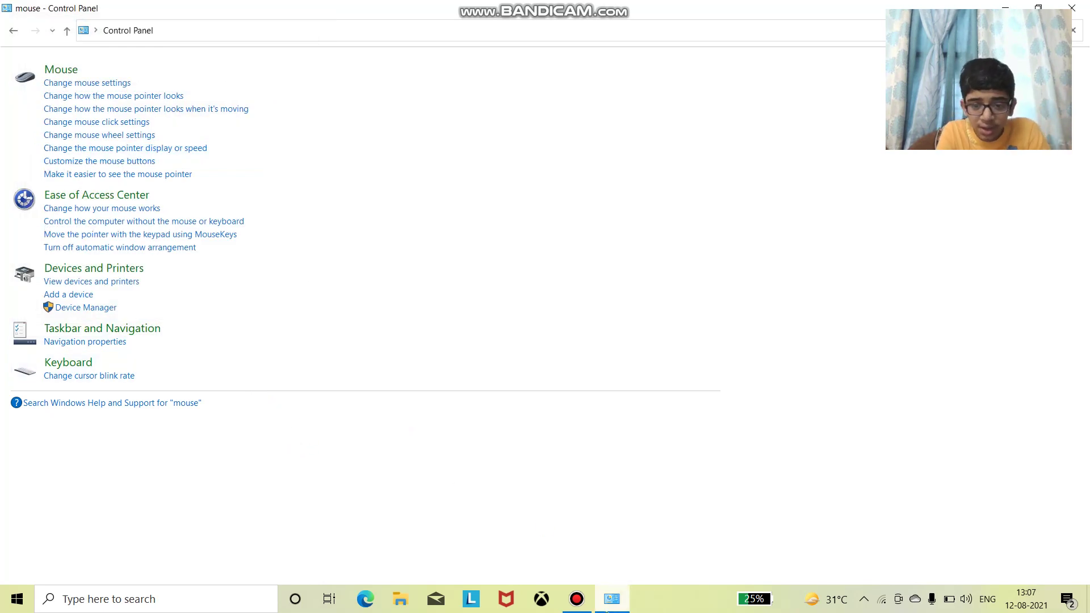
Show the desktop and refresh it to check the pointer.
{"action": "key", "text": "super+d"}
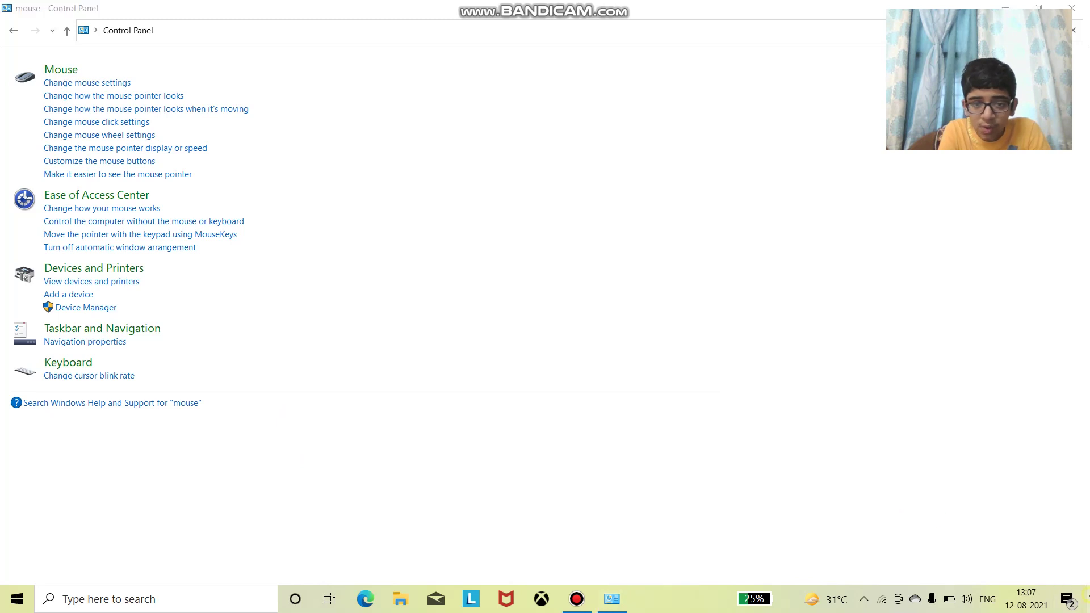
{"action": "left_click", "coordinate": [978, 536]}
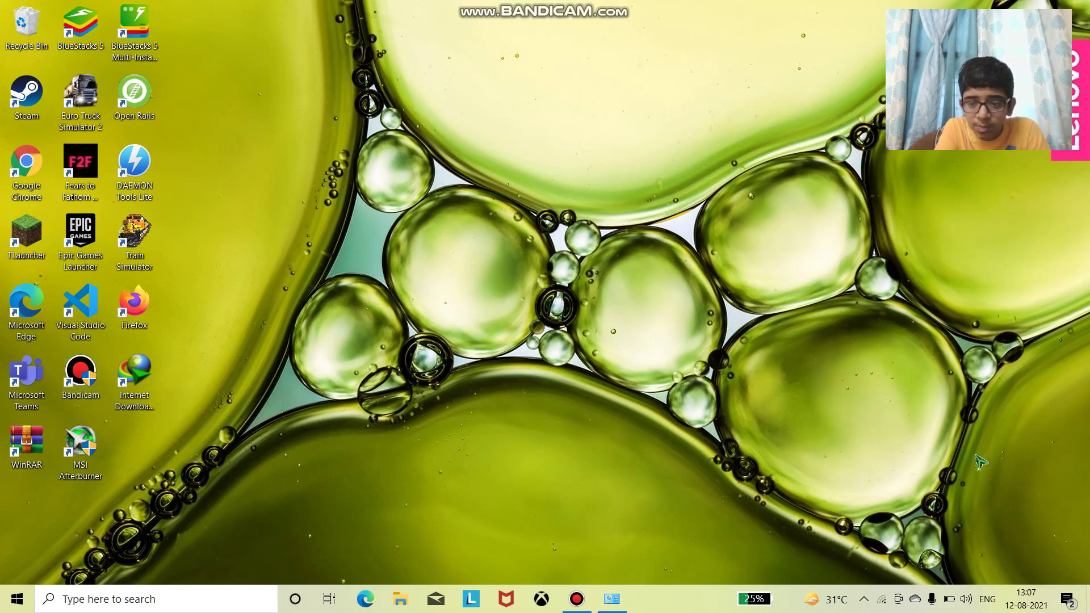
{"action": "right_click", "coordinate": [978, 461]}
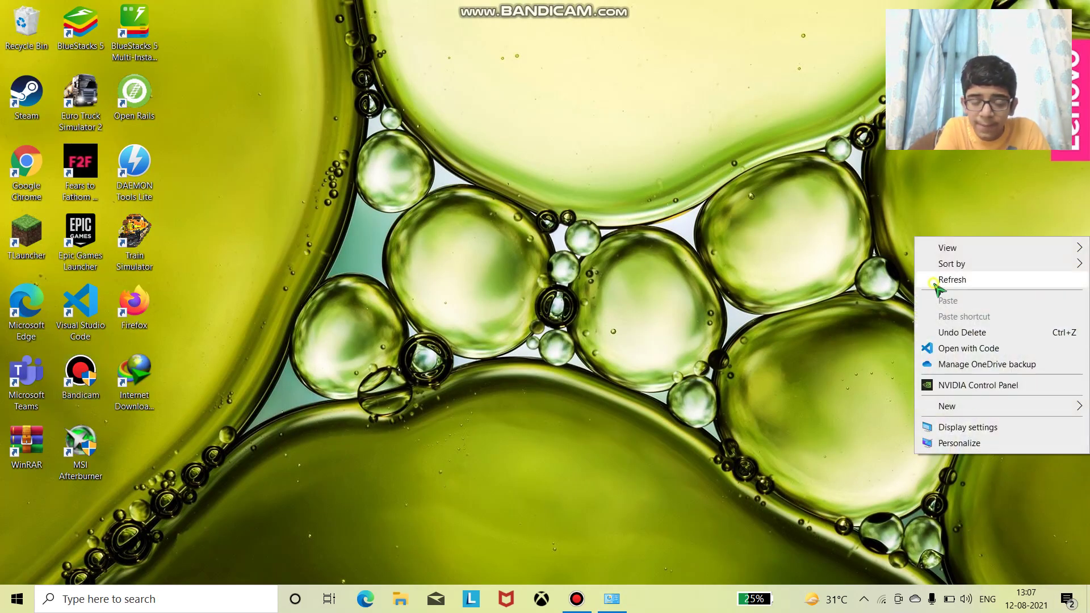
{"action": "left_click", "coordinate": [940, 283]}
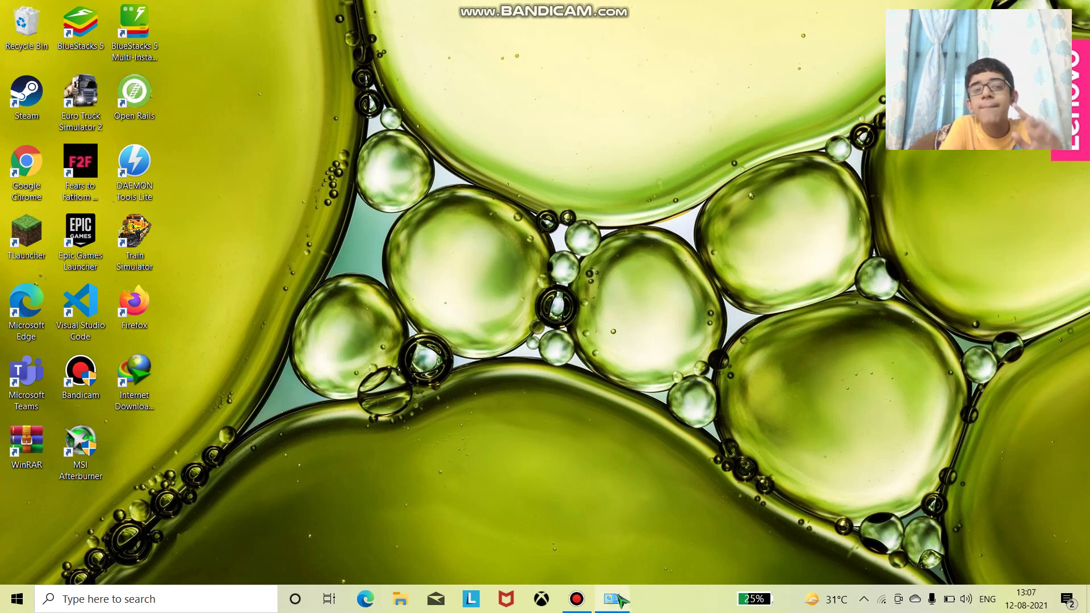
Reopen the pointer settings through Control Panel's "mouse" search and restore the default Normal Select cursor.
{"action": "left_click", "coordinate": [613, 599]}
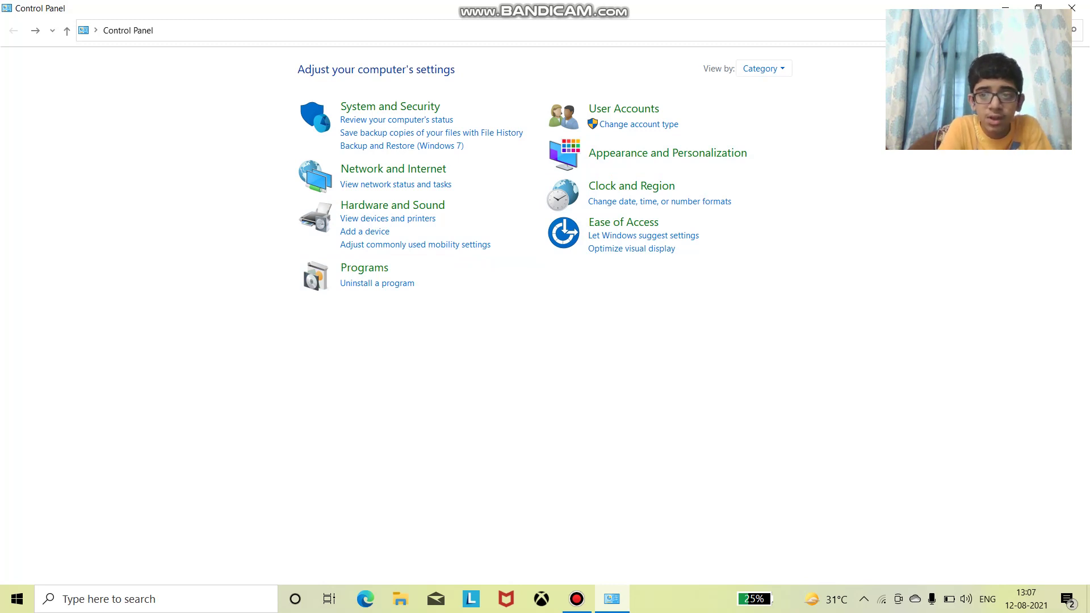
{"action": "type", "text": "mouse"}
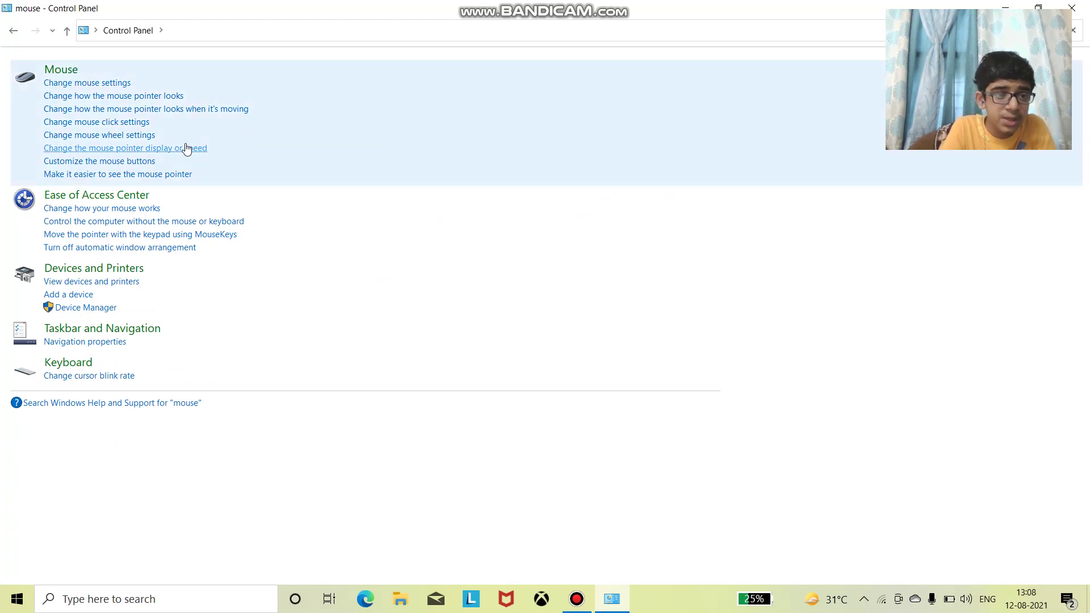
{"action": "left_click", "coordinate": [183, 150]}
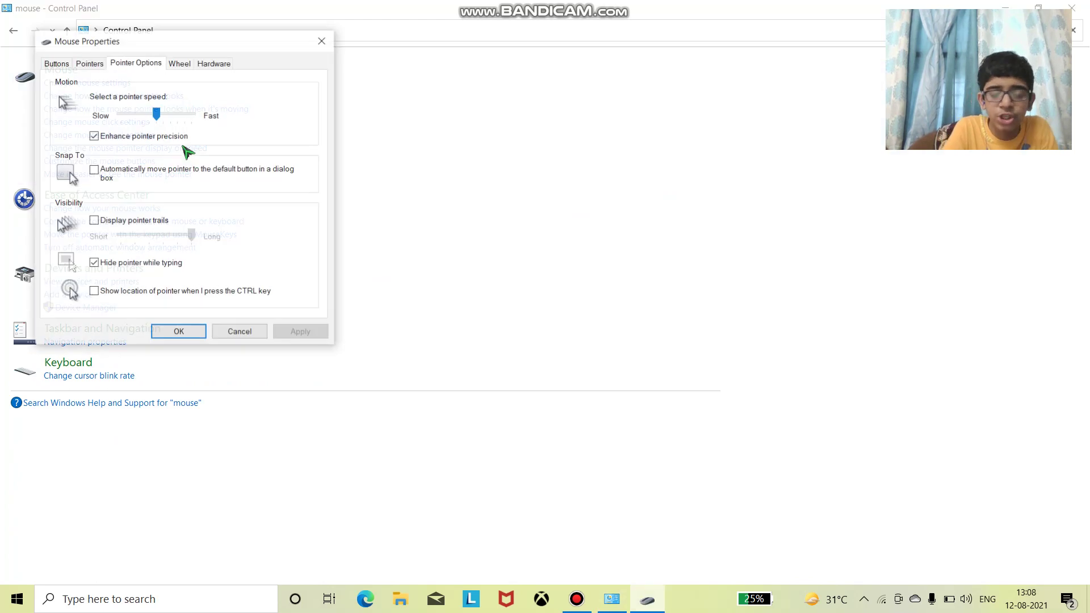
{"action": "left_click", "coordinate": [91, 66]}
{"action": "left_click", "coordinate": [239, 286]}
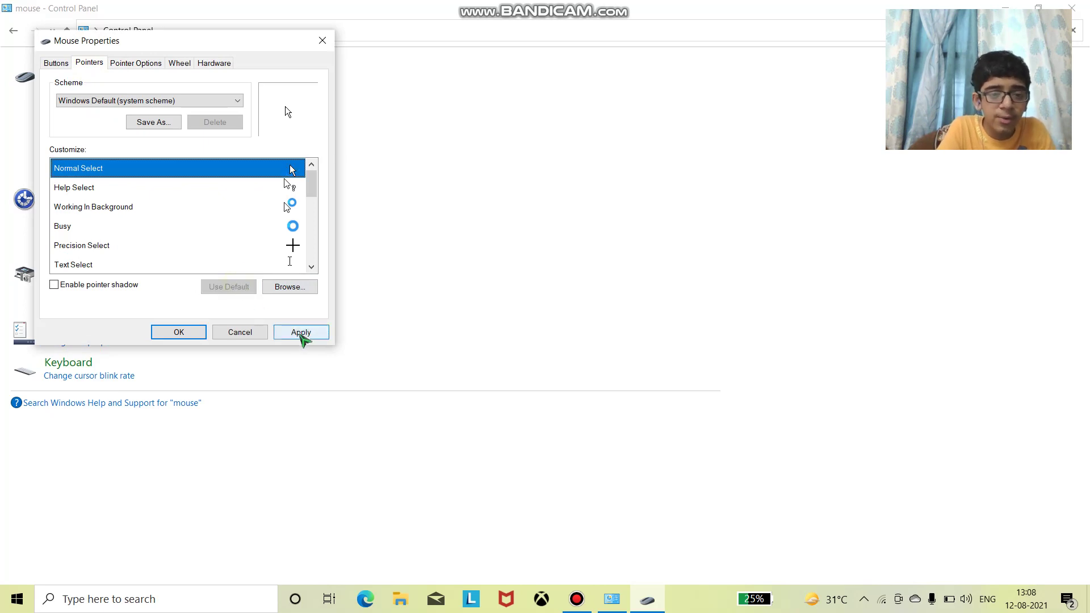
{"action": "left_click", "coordinate": [301, 335]}
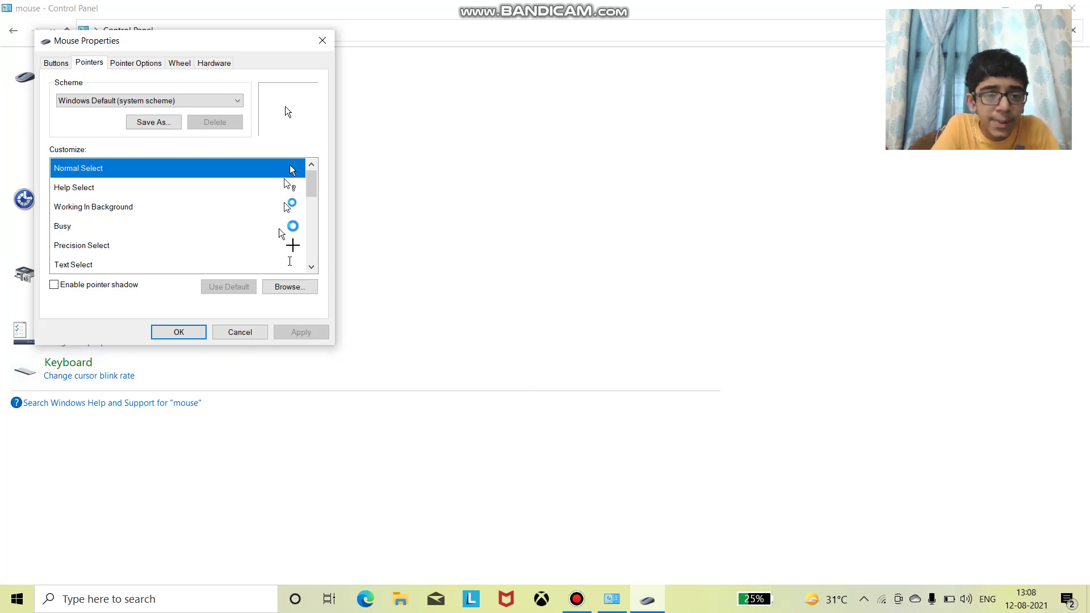
Set Normal Select to the RazorX gaming cursor from Downloads again, apply it, and close Mouse Properties and Control Panel.
{"action": "left_click", "coordinate": [296, 287]}
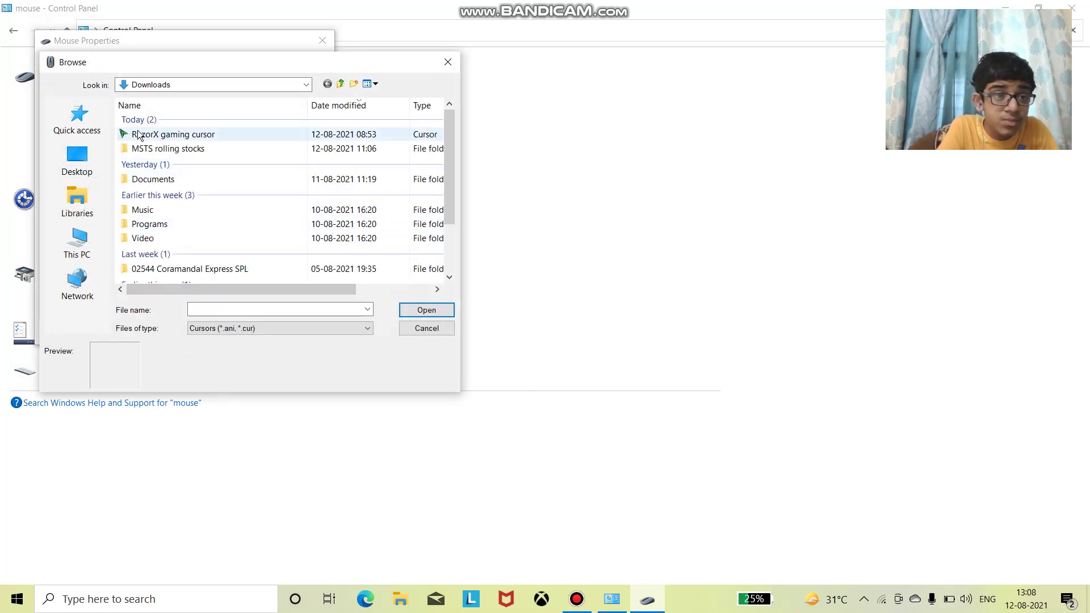
{"action": "left_click", "coordinate": [177, 136]}
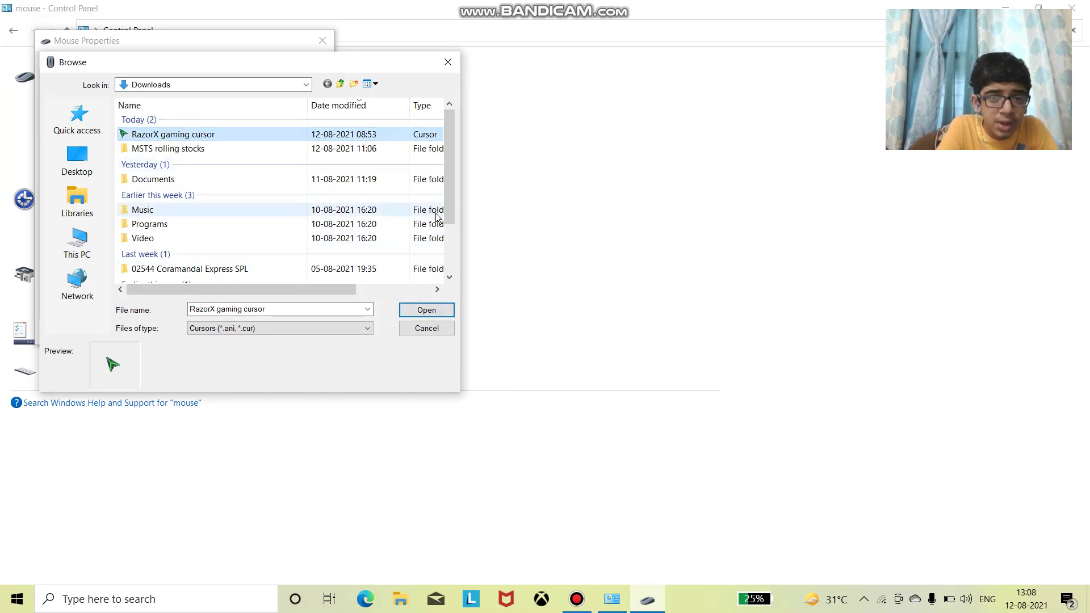
{"action": "scroll", "coordinate": [441, 295], "scroll_direction": "down", "scroll_amount": 2}
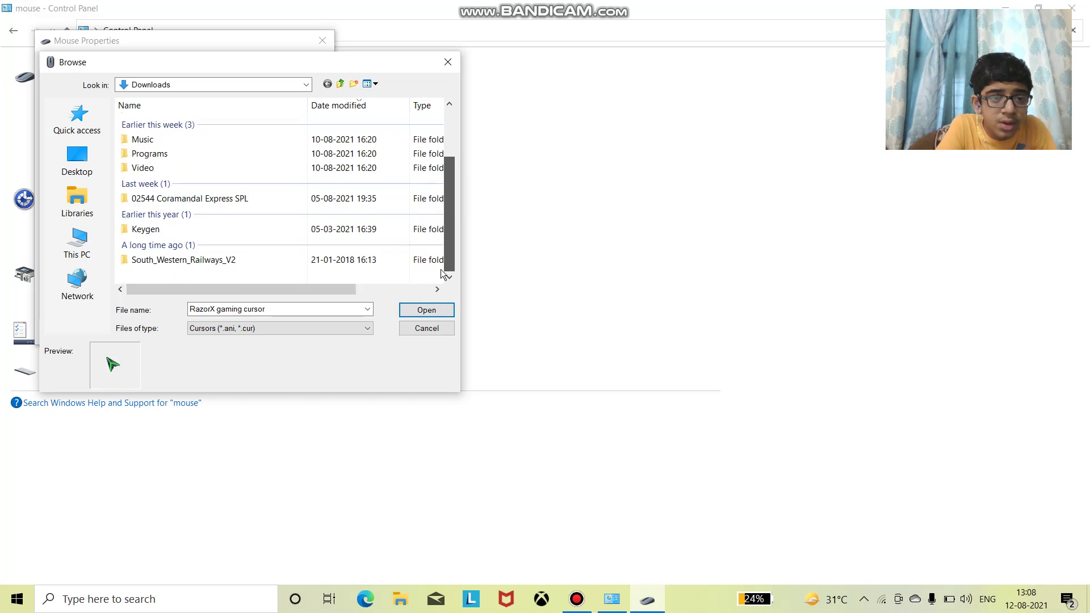
{"action": "scroll", "coordinate": [361, 164], "scroll_direction": "up", "scroll_amount": 2}
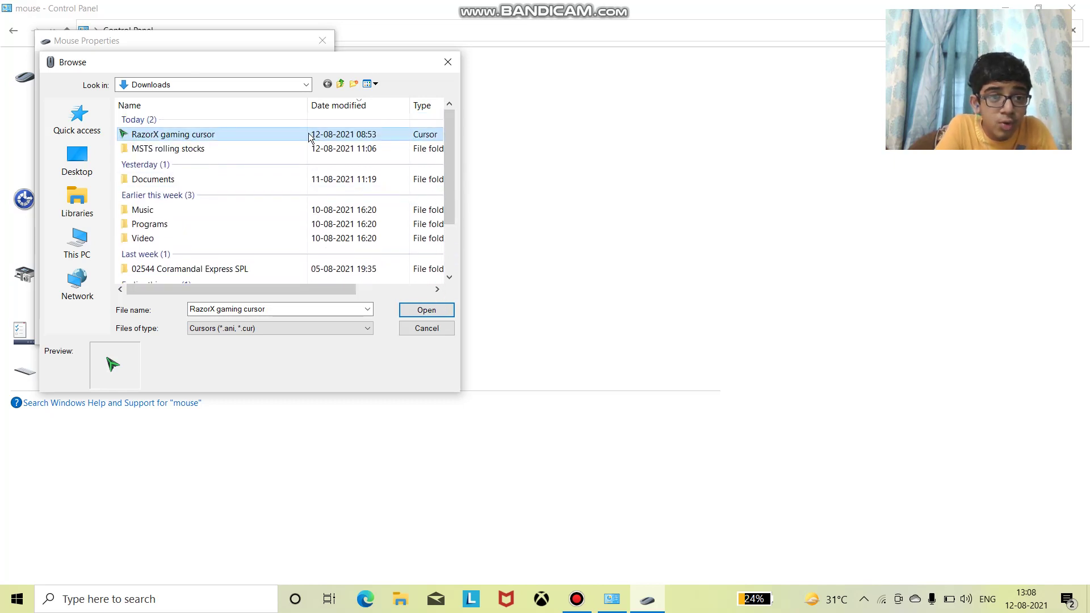
{"action": "left_click", "coordinate": [441, 309]}
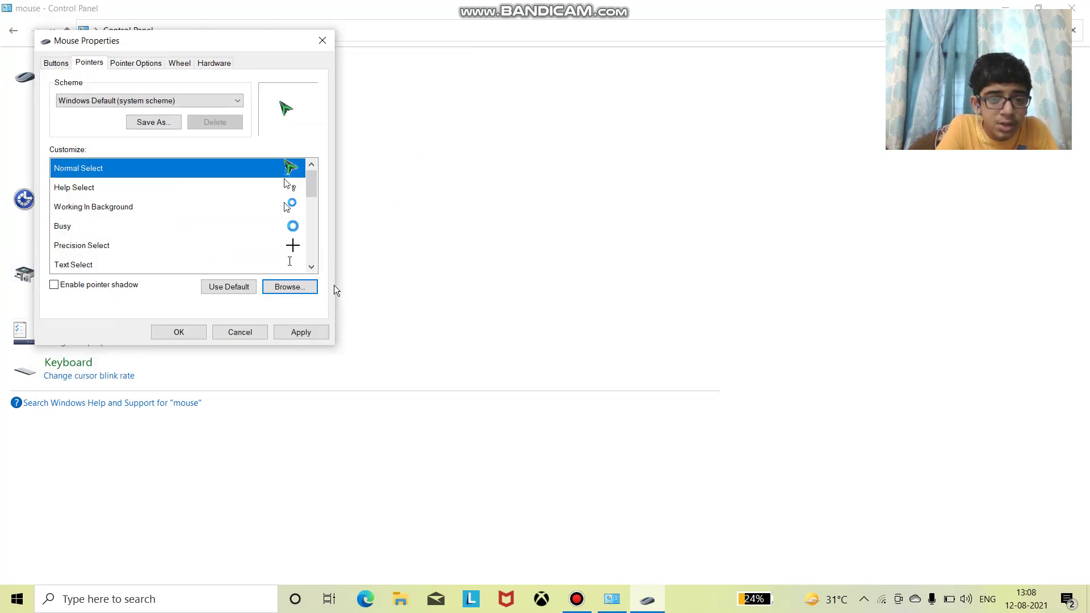
{"action": "left_click", "coordinate": [307, 332]}
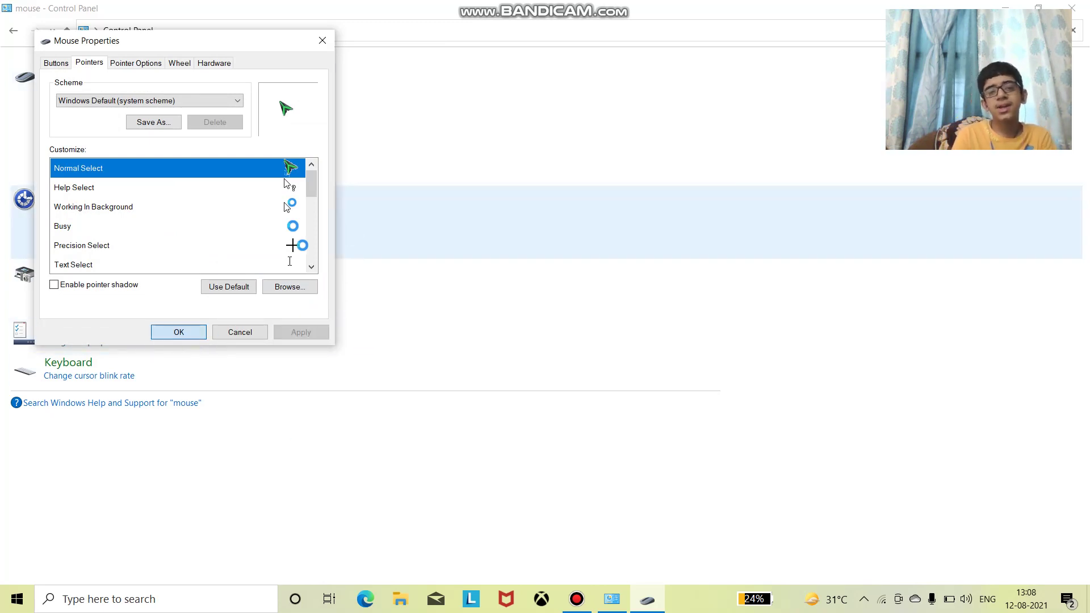
{"action": "left_click", "coordinate": [179, 332]}
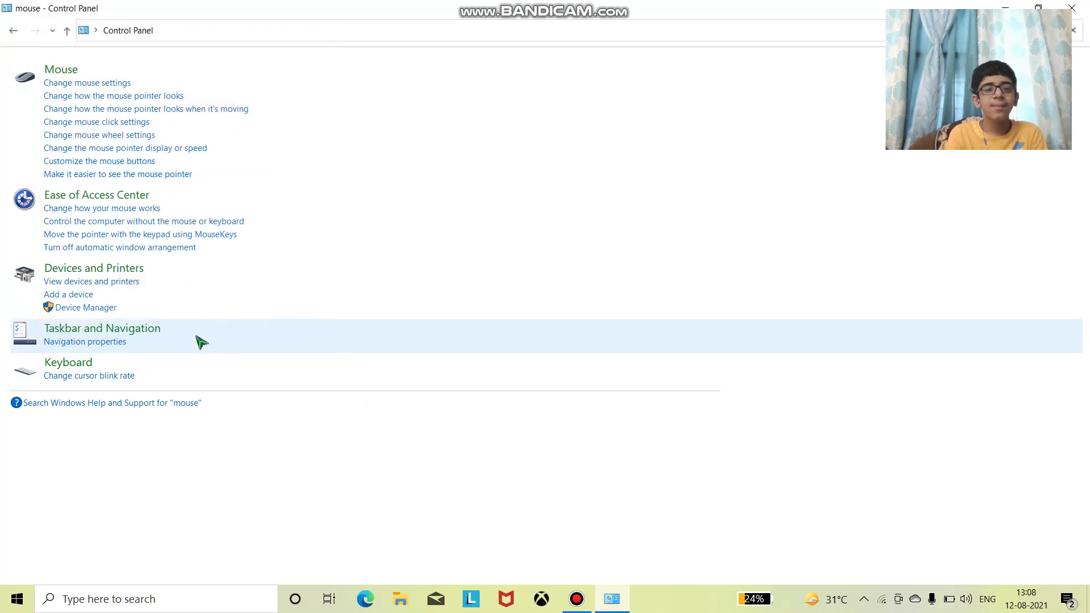
{"action": "left_click", "coordinate": [1072, 7]}
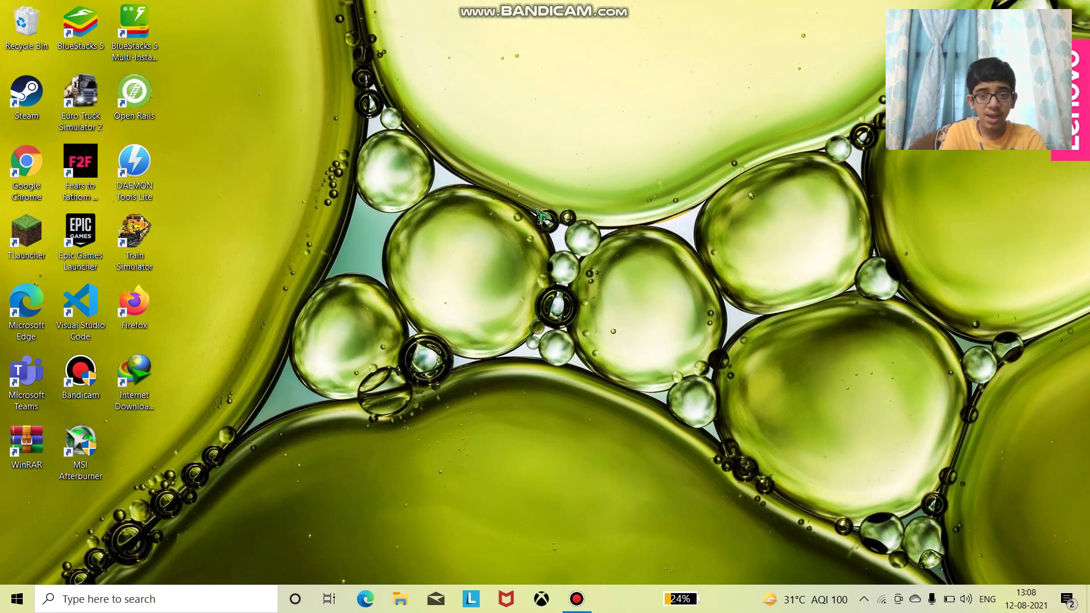